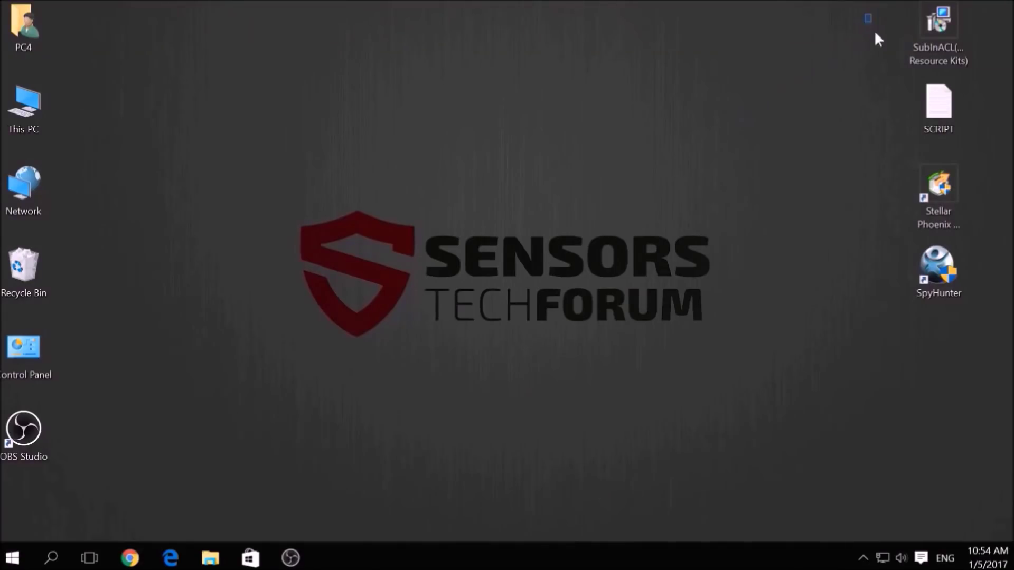
Run msconfig from the Run dialog to open System Configuration.
{"action": "left_click_drag", "start_coordinate": [874, 38], "coordinate": [966, 337]}
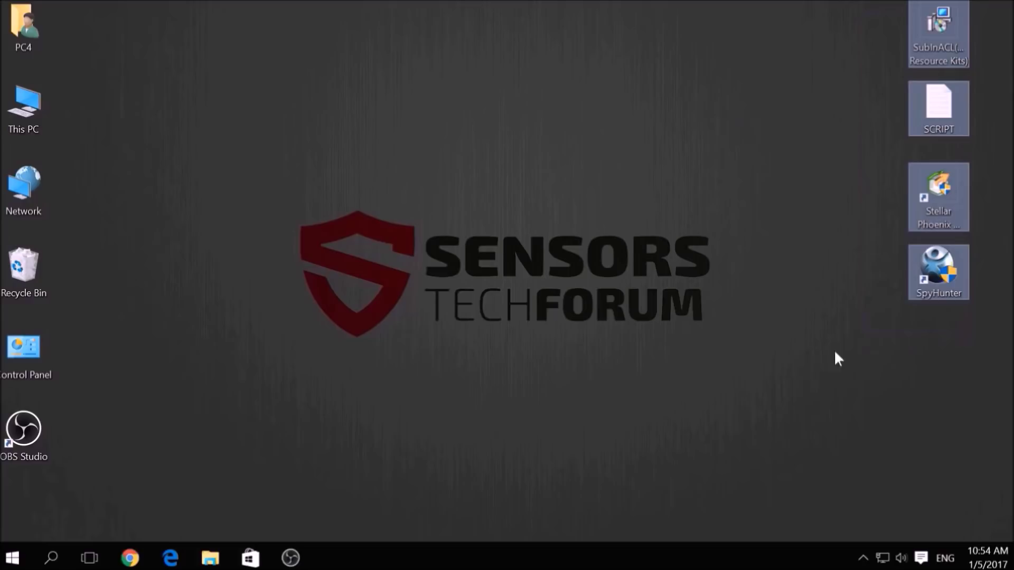
{"action": "left_click", "coordinate": [740, 376]}
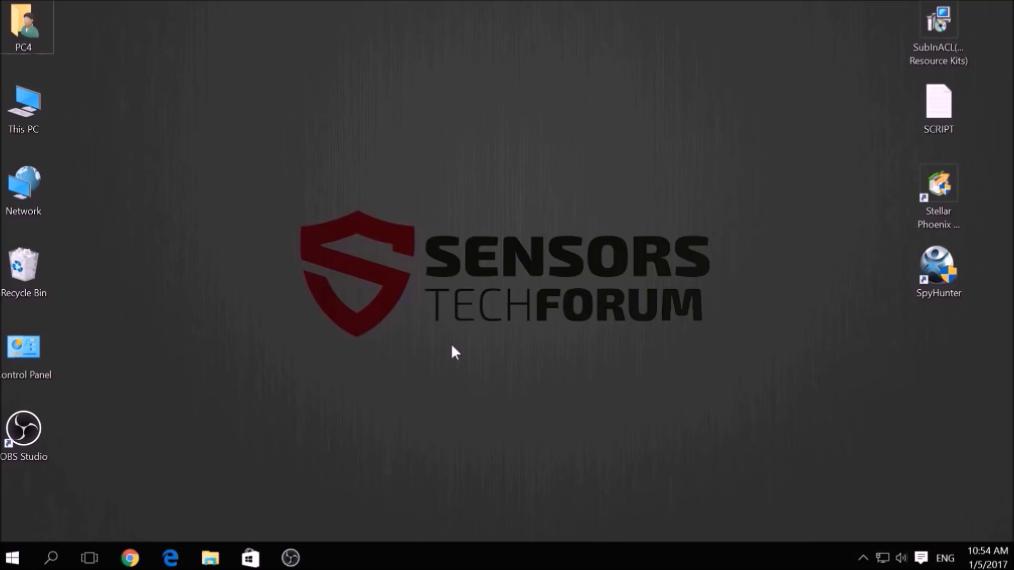
{"action": "key", "text": "super+r"}
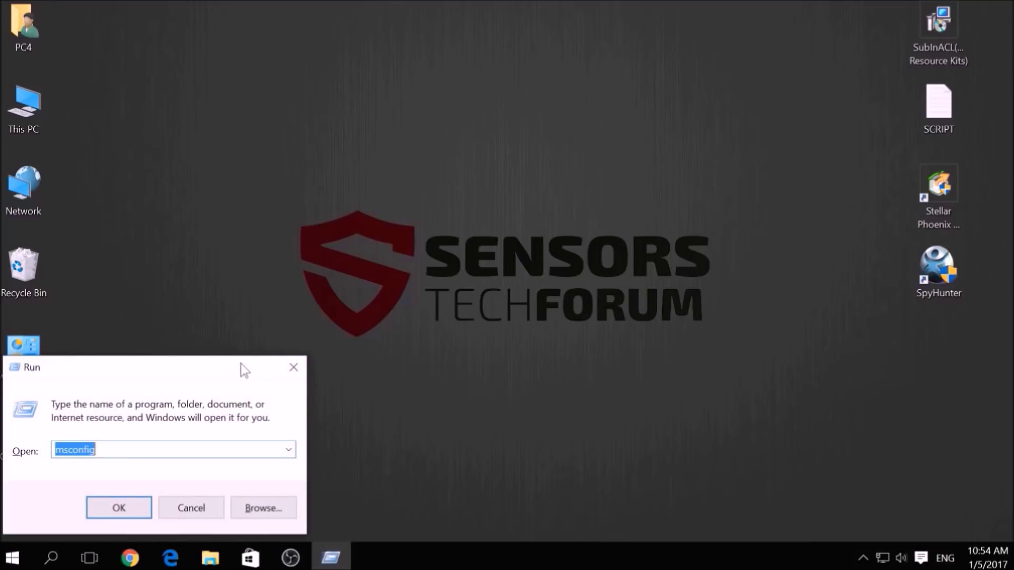
{"action": "key", "text": "BackSpace"}
{"action": "left_click_drag", "start_coordinate": [232, 364], "coordinate": [537, 229]}
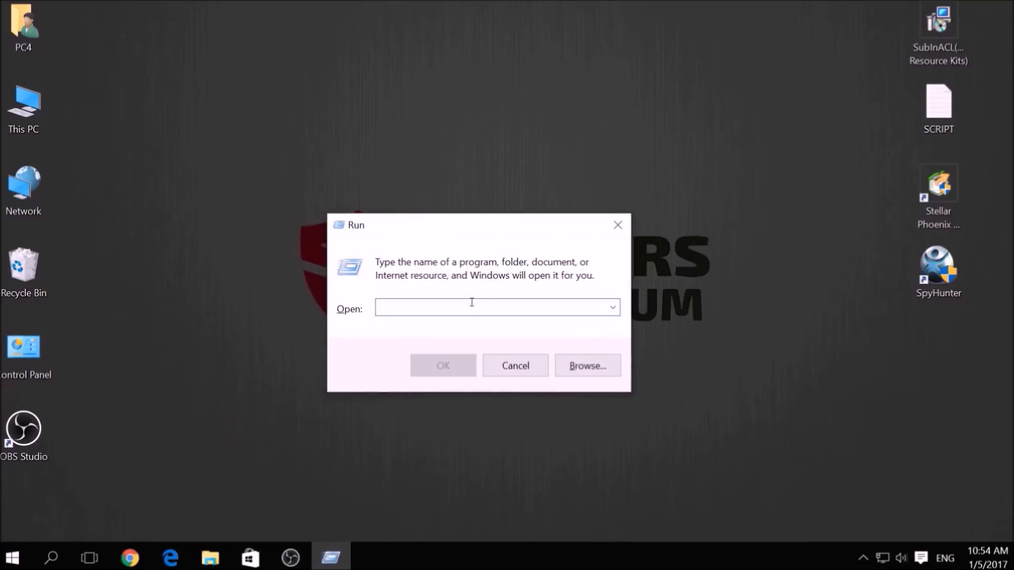
{"action": "type", "text": "ms"}
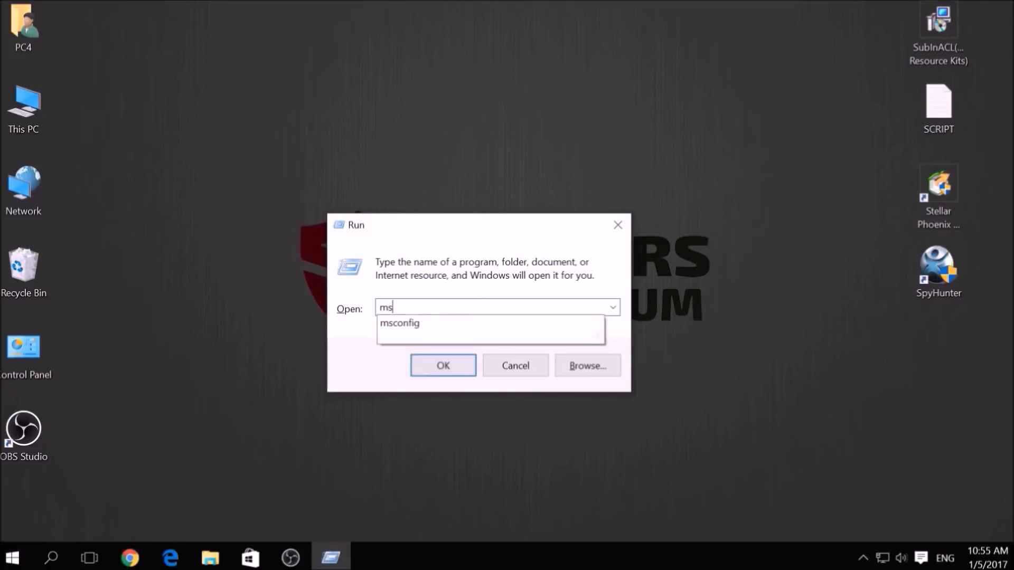
{"action": "type", "text": "config"}
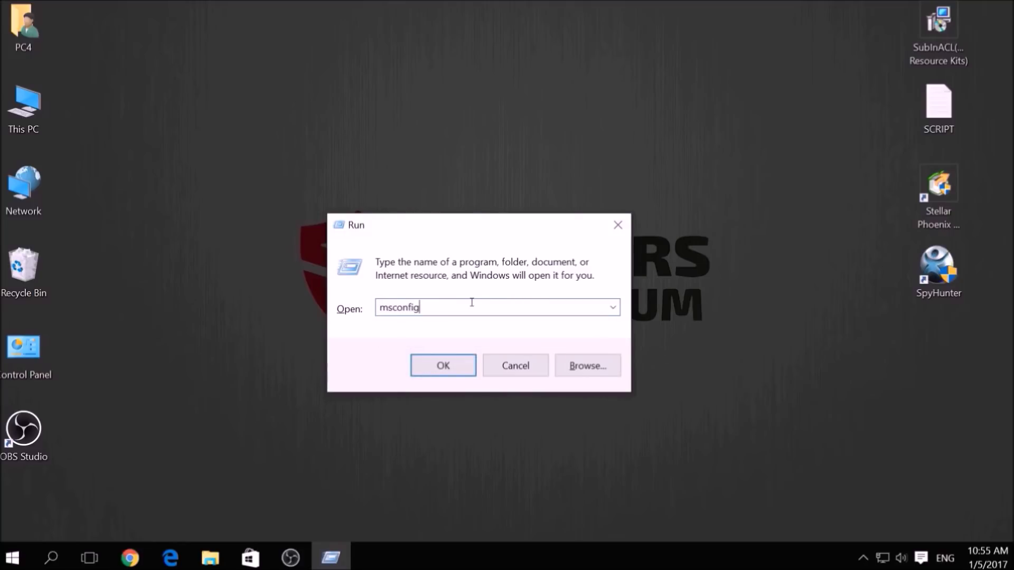
{"action": "left_click", "coordinate": [443, 365]}
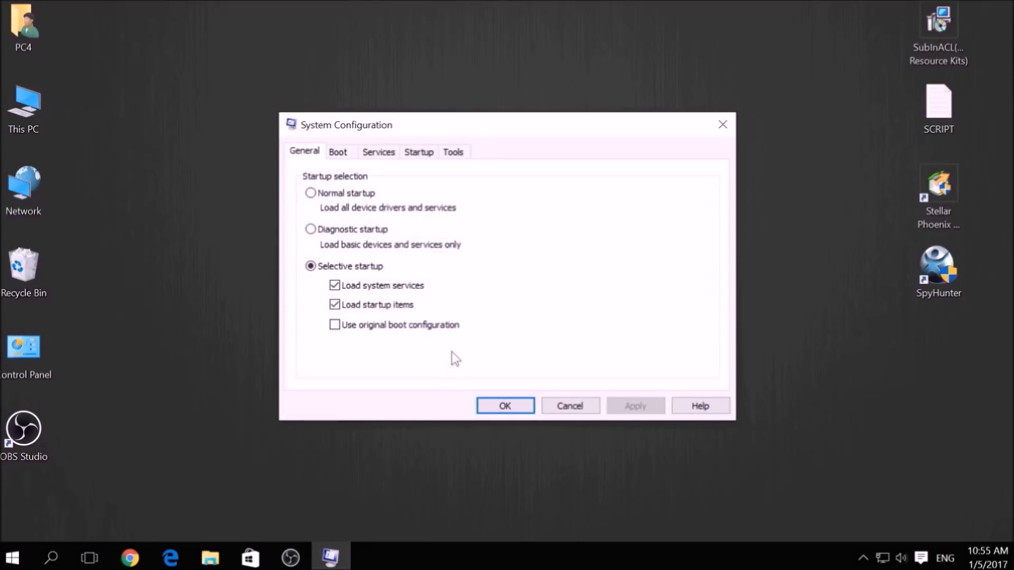
On the Boot tab, enable Safe boot with Network, apply it and confirm.
{"action": "left_click", "coordinate": [350, 157]}
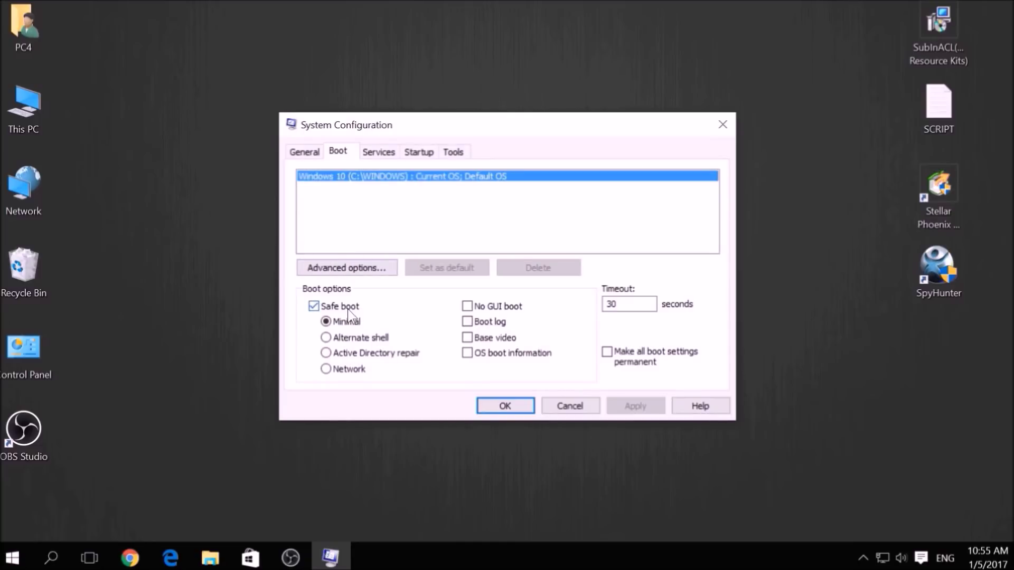
{"action": "left_click", "coordinate": [350, 369]}
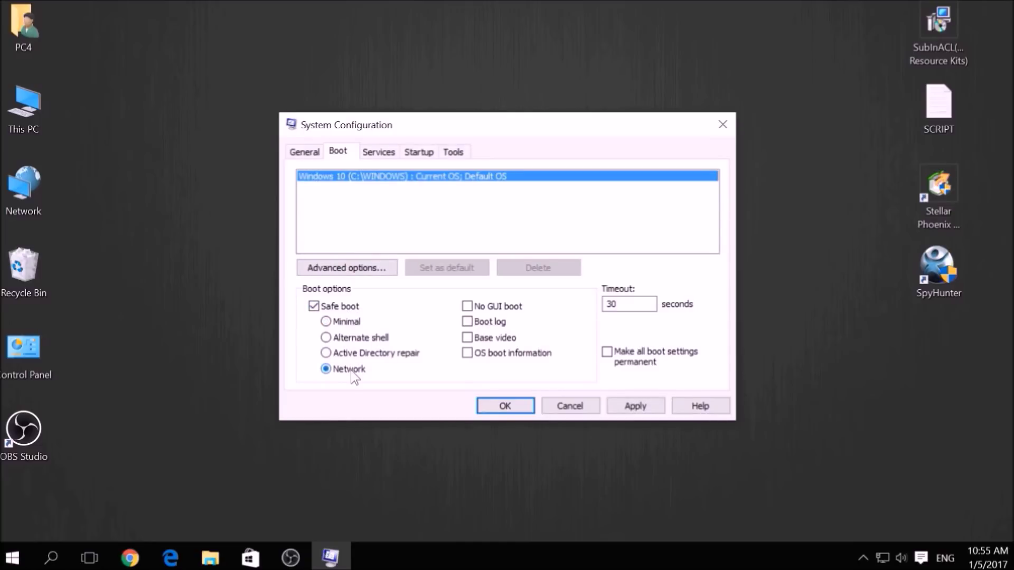
{"action": "left_click", "coordinate": [631, 406]}
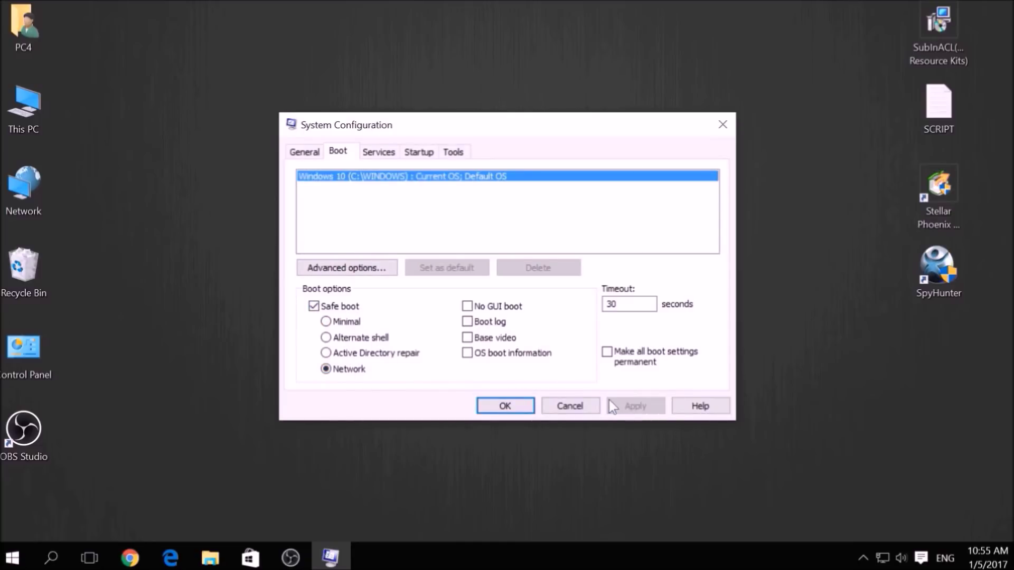
{"action": "left_click", "coordinate": [492, 407]}
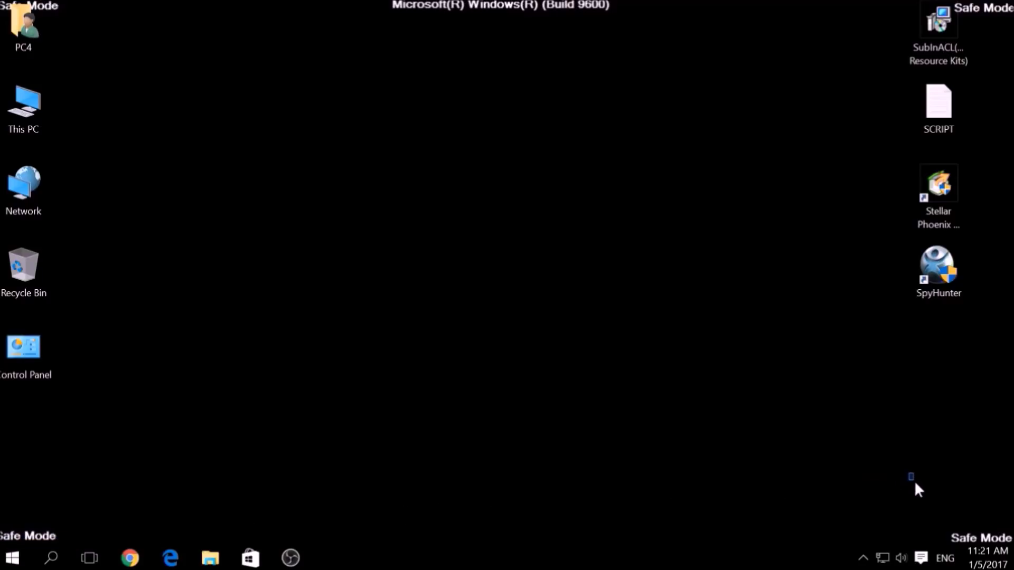
Open the SCRIPT file from the desktop in Notepad.
{"action": "left_click_drag", "start_coordinate": [915, 483], "coordinate": [1012, 557]}
{"action": "left_click", "coordinate": [925, 63]}
{"action": "double_click", "coordinate": [938, 108]}
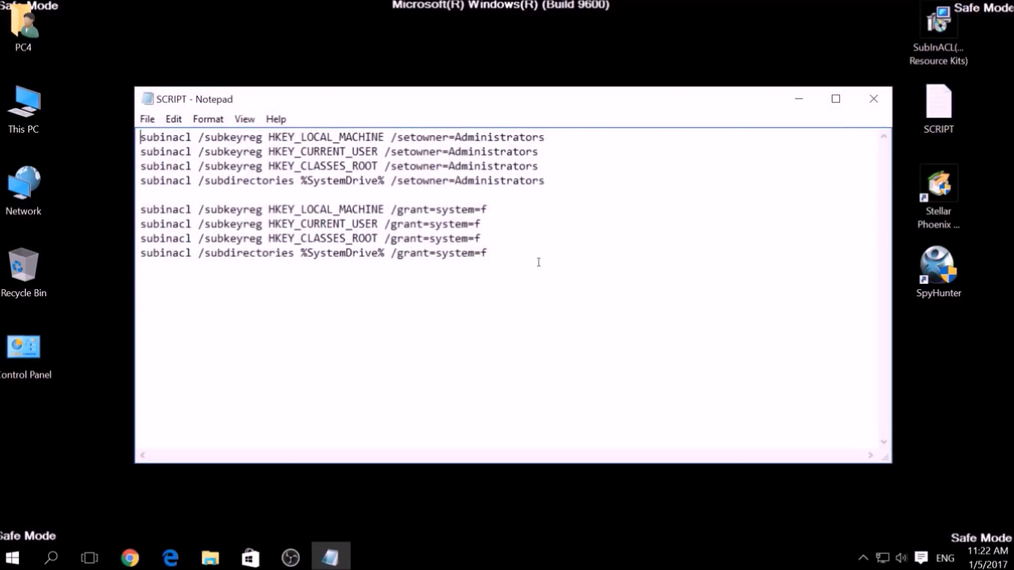
Copy all eight subinacl commands and minimise the Notepad window.
{"action": "left_click_drag", "start_coordinate": [511, 258], "coordinate": [139, 135]}
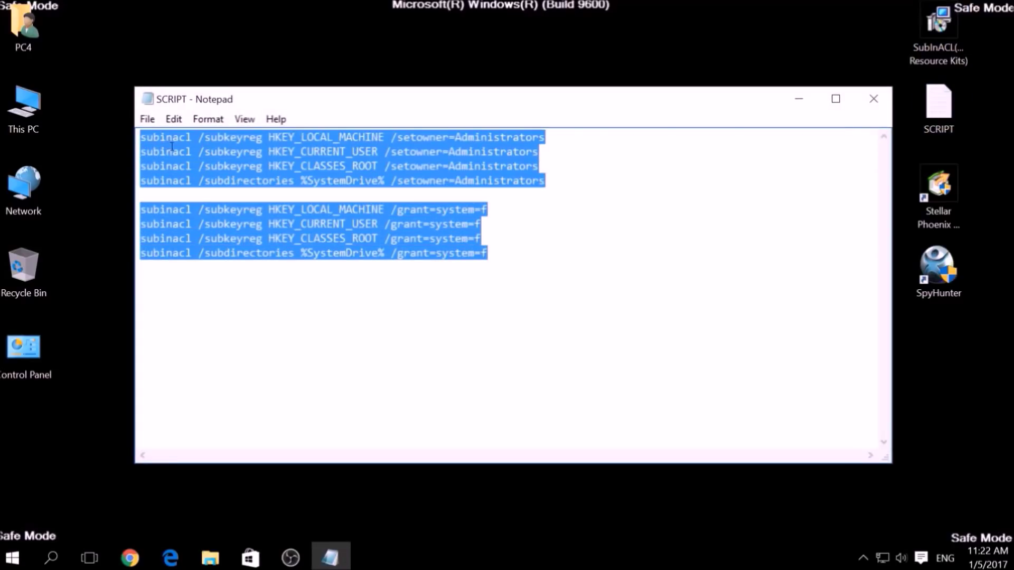
{"action": "right_click", "coordinate": [270, 148]}
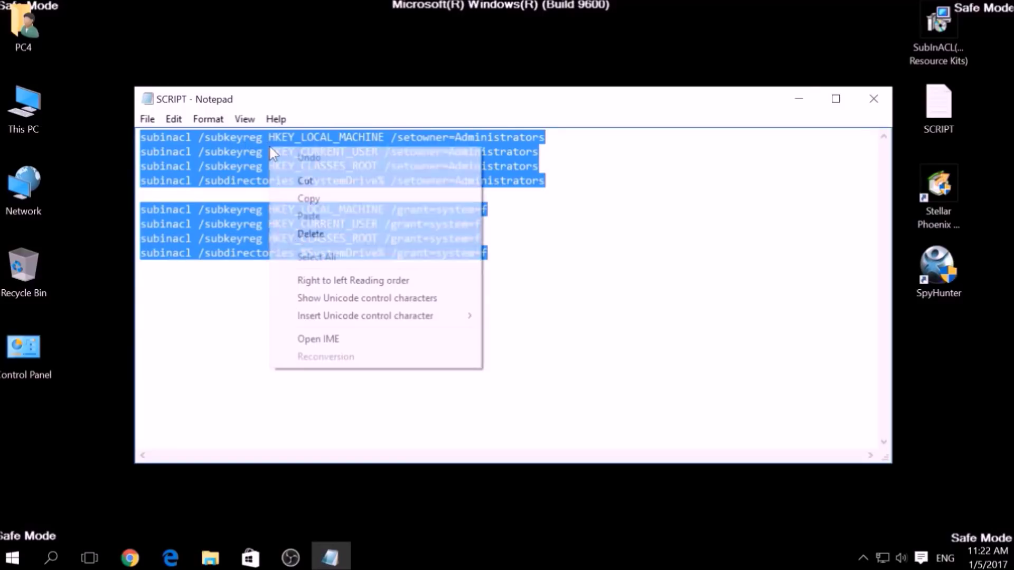
{"action": "left_click", "coordinate": [307, 198]}
{"action": "left_click", "coordinate": [305, 181]}
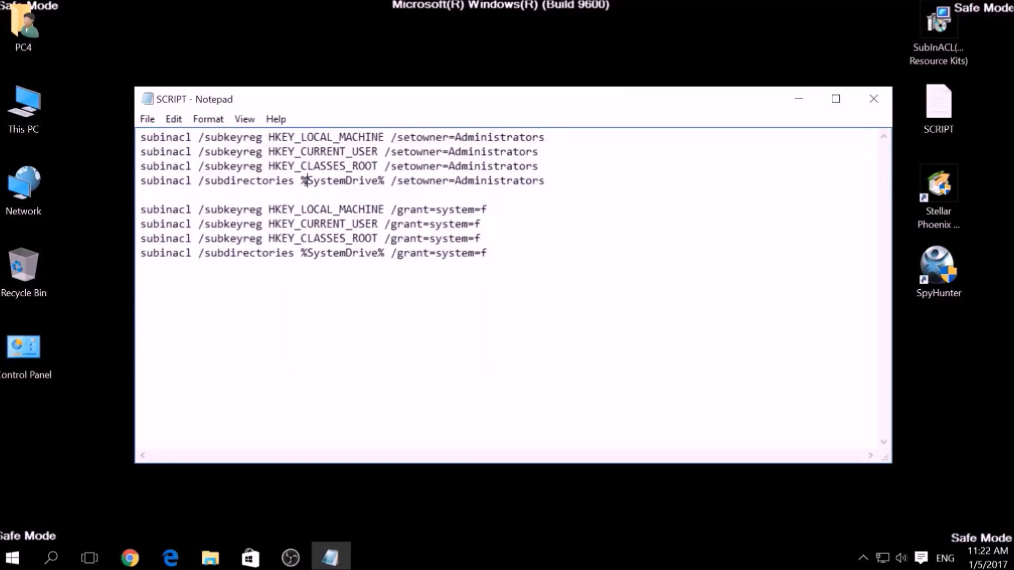
{"action": "left_click", "coordinate": [807, 106]}
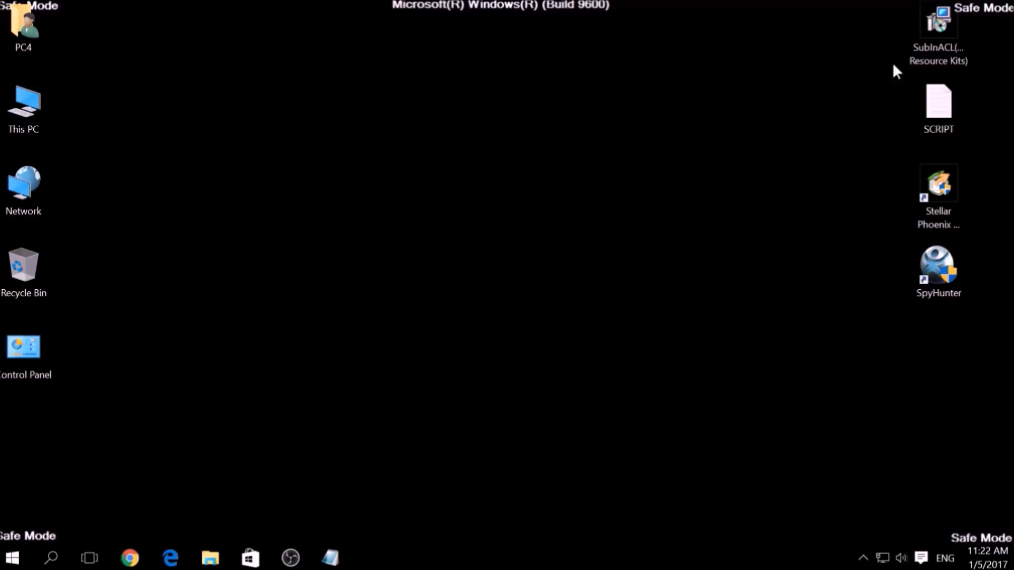
Install SubInAcl.exe to C:\Program Files (x86)\Windows Resource Kits\Tools\, accepting the licence.
{"action": "double_click", "coordinate": [926, 58]}
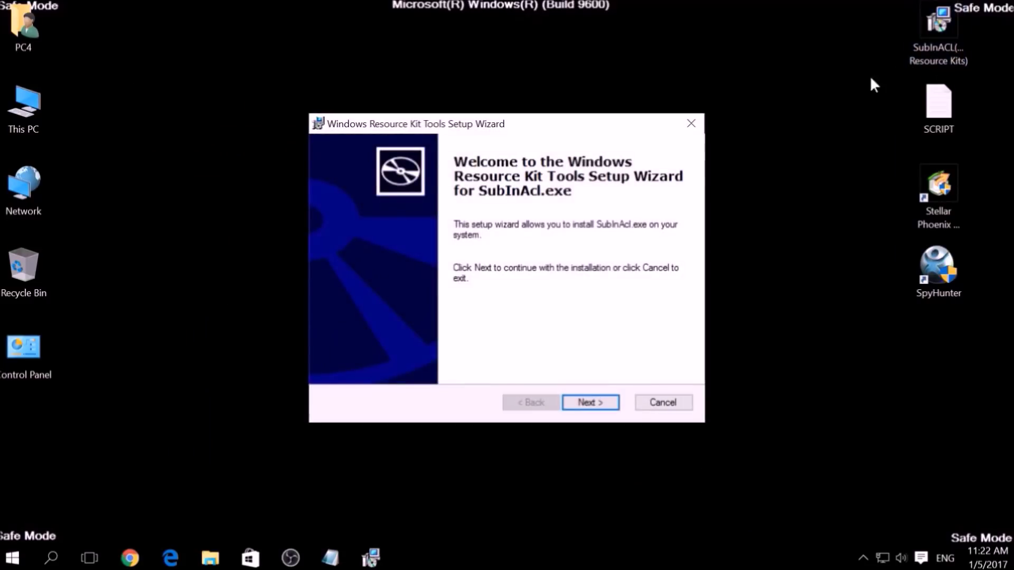
{"action": "left_click", "coordinate": [589, 401]}
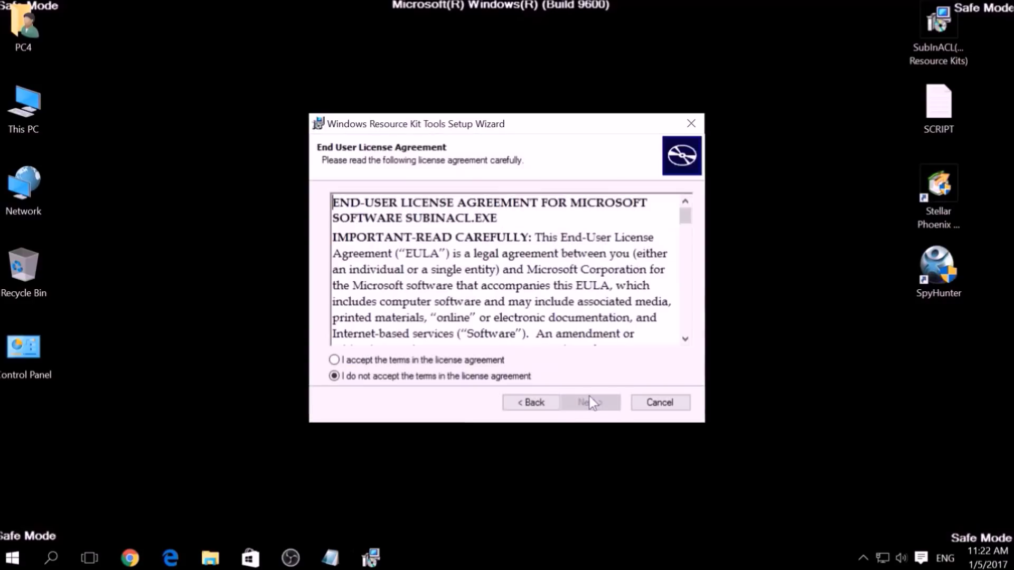
{"action": "left_click", "coordinate": [501, 360]}
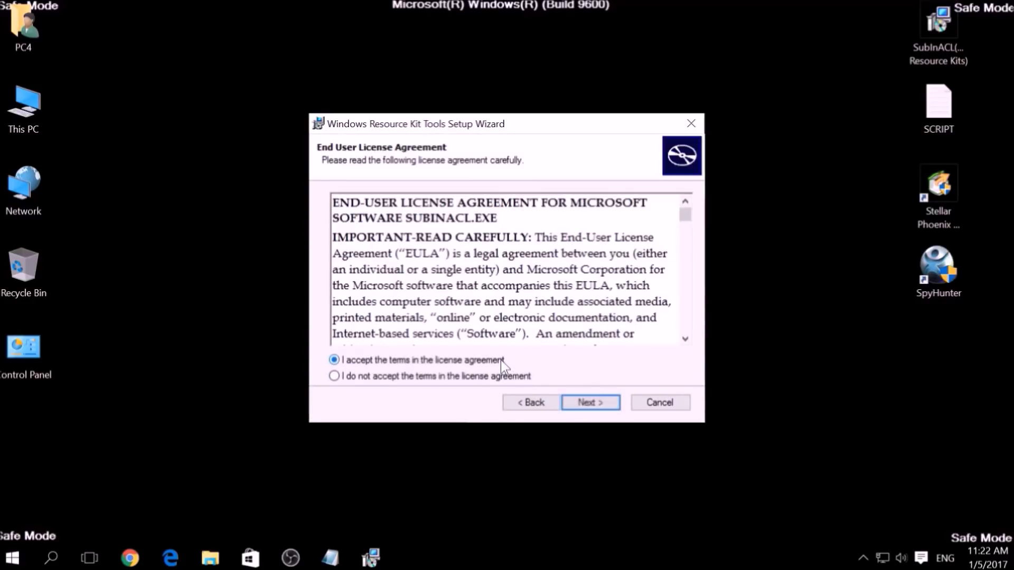
{"action": "left_click", "coordinate": [573, 402]}
{"action": "left_click", "coordinate": [576, 404]}
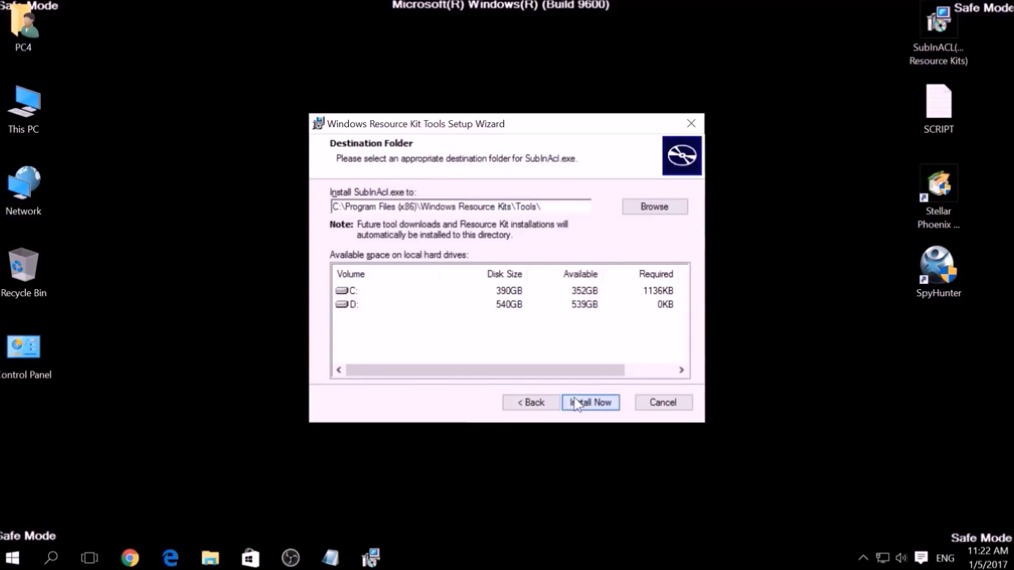
{"action": "left_click", "coordinate": [584, 401]}
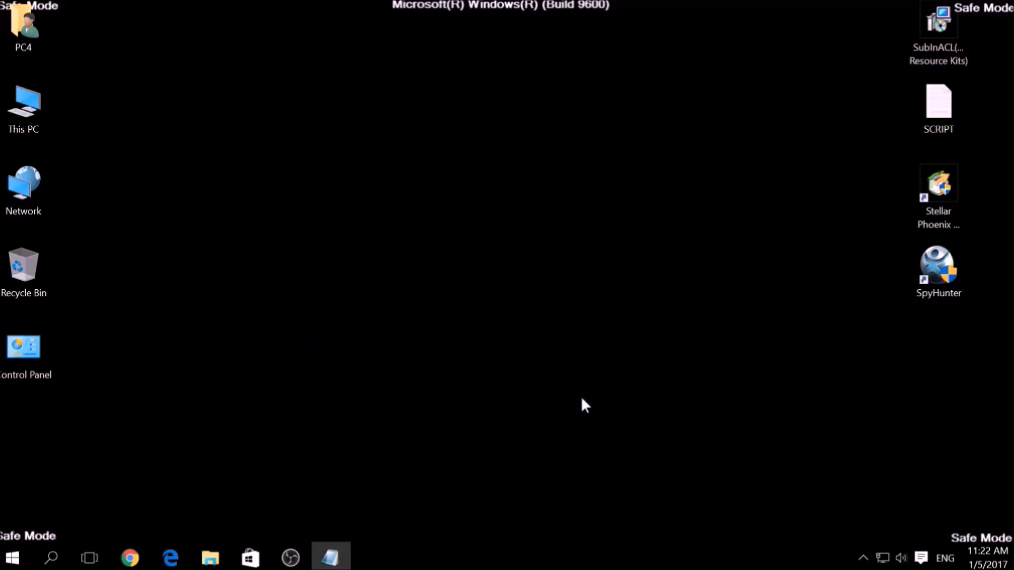
Restore the SCRIPT window and start a Save As to the Desktop.
{"action": "left_click", "coordinate": [340, 548]}
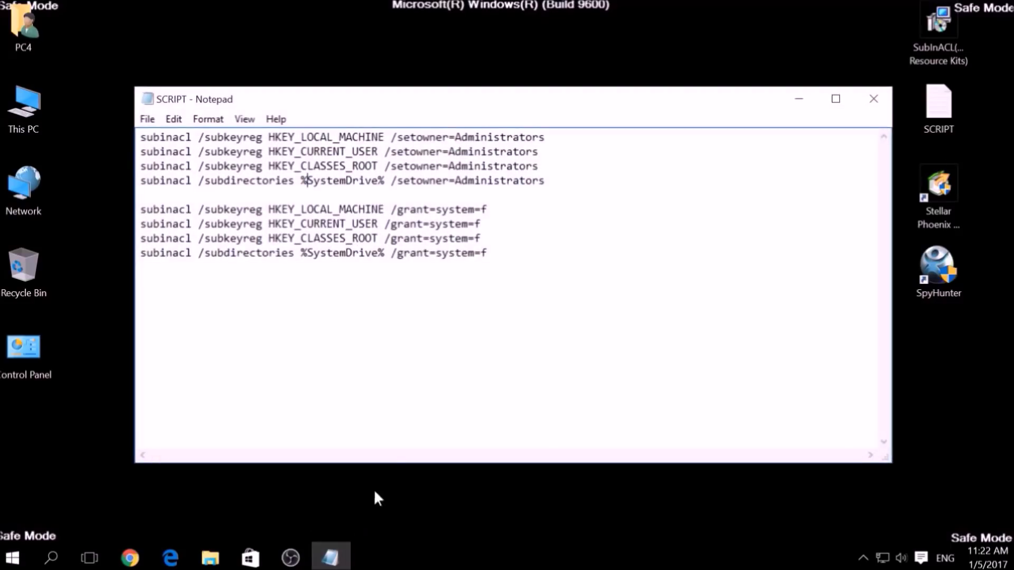
{"action": "left_click_drag", "start_coordinate": [491, 261], "coordinate": [139, 131]}
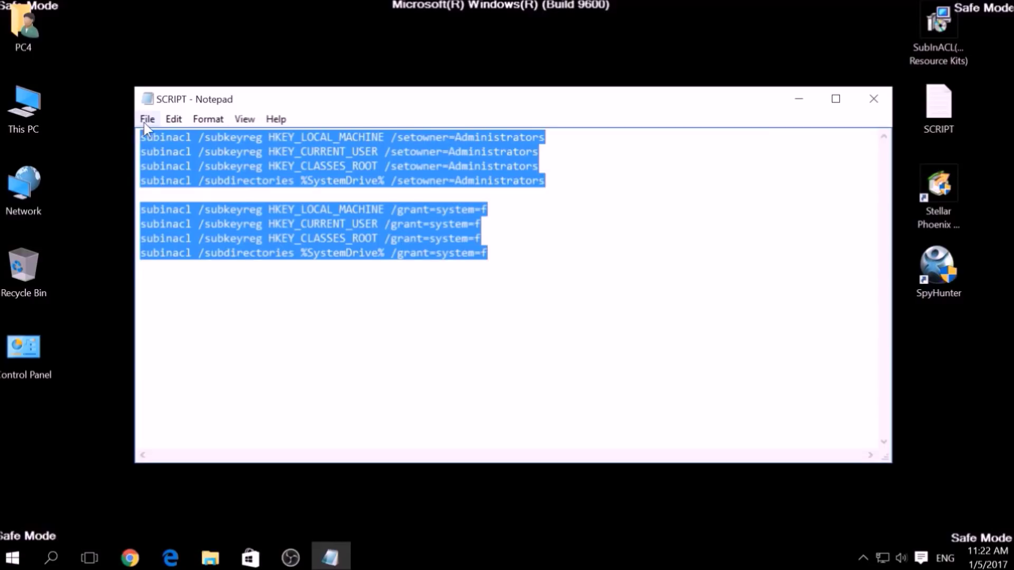
{"action": "left_click", "coordinate": [144, 122]}
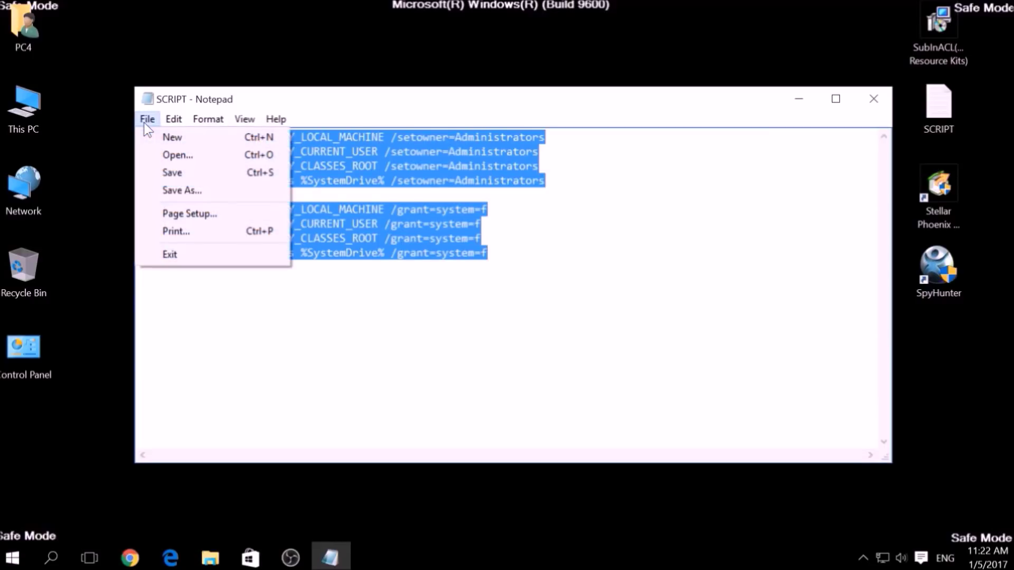
{"action": "left_click", "coordinate": [184, 190]}
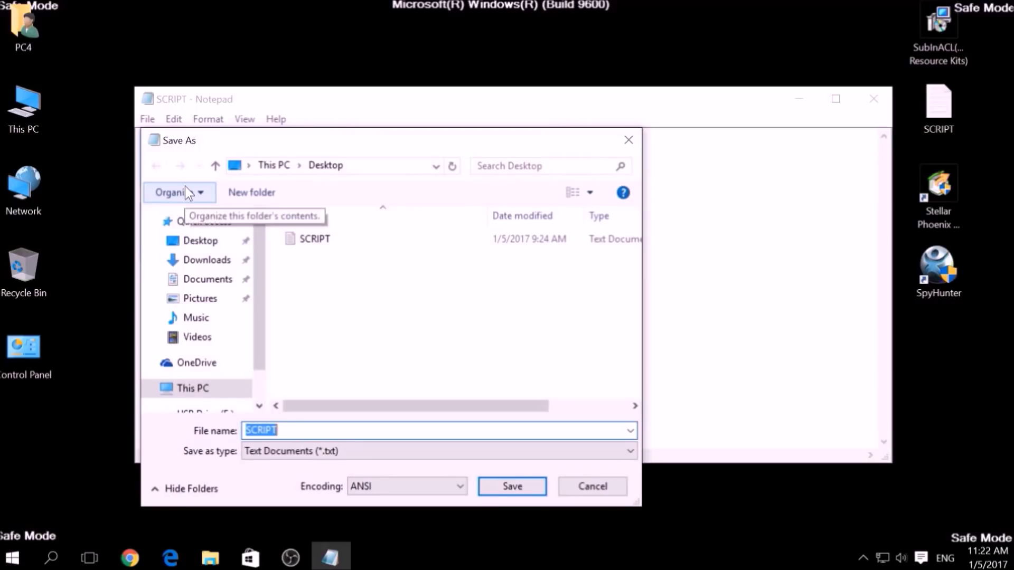
{"action": "left_click", "coordinate": [196, 244]}
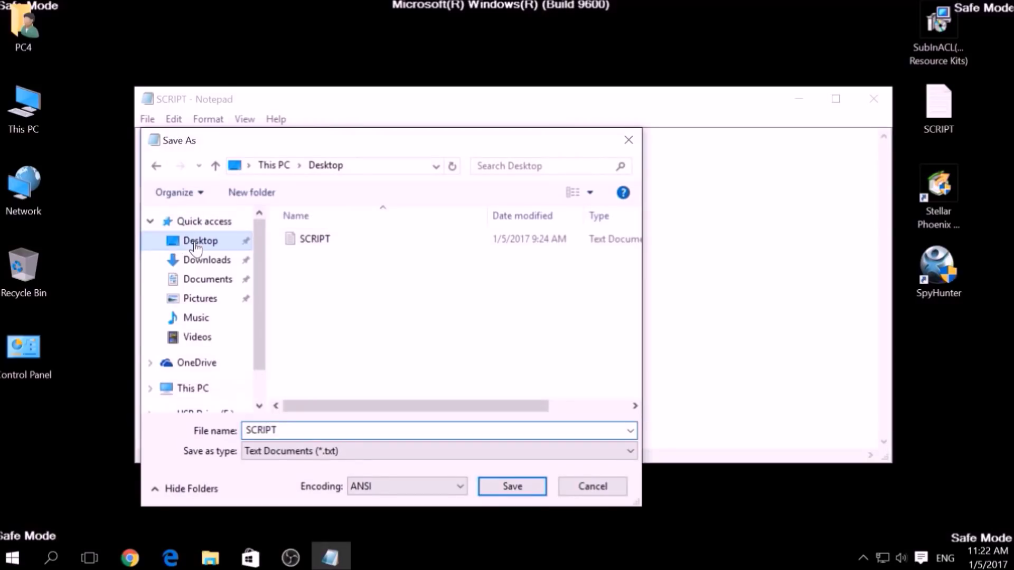
Name the file FIX.BAT, set the type to All Files, and save.
{"action": "double_click", "coordinate": [272, 429]}
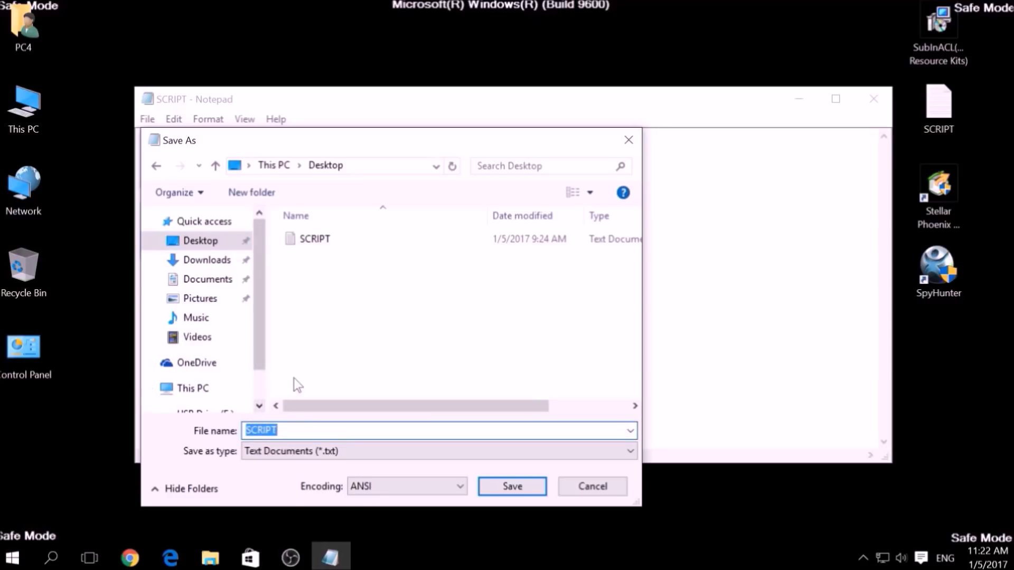
{"action": "type", "text": "FIX.BAT"}
{"action": "left_click_drag", "start_coordinate": [279, 430], "coordinate": [261, 431]}
{"action": "left_click", "coordinate": [270, 454]}
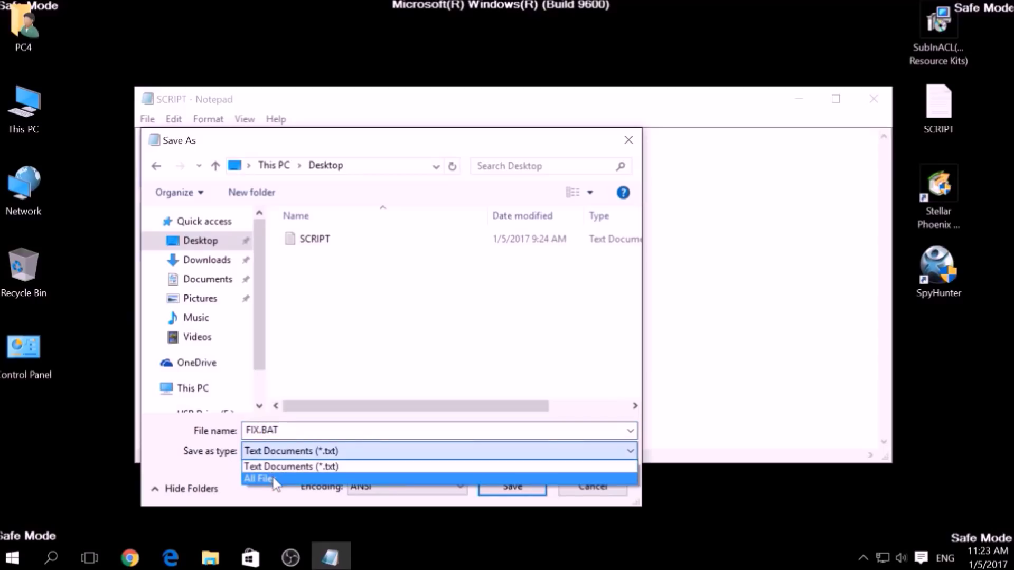
{"action": "left_click", "coordinate": [274, 477]}
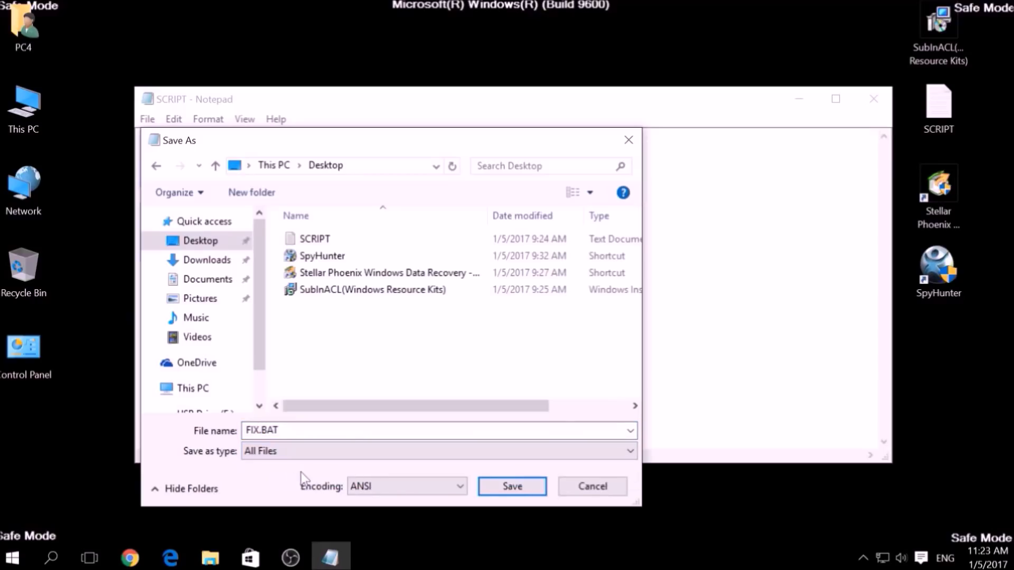
{"action": "left_click", "coordinate": [502, 487]}
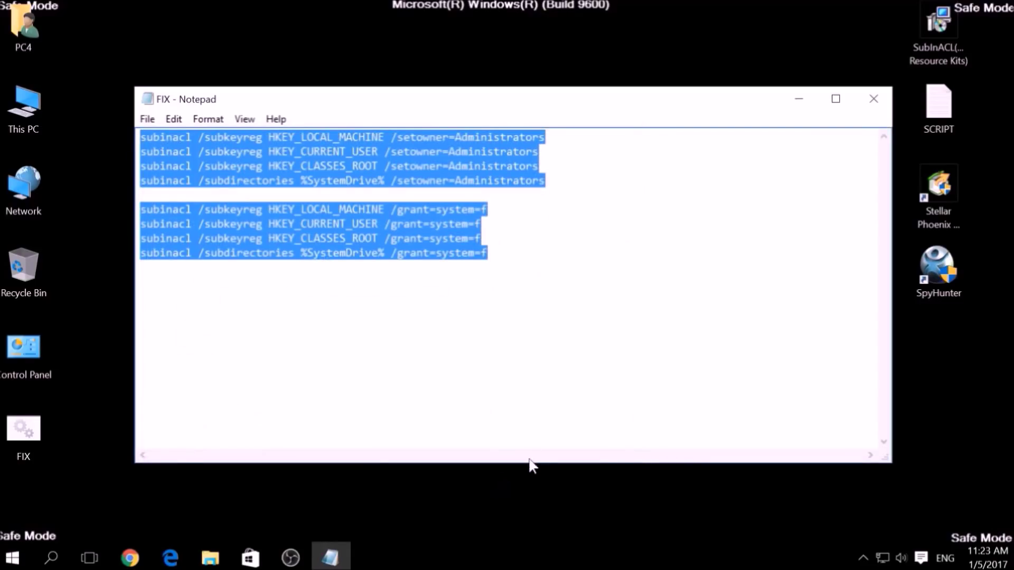
Close Notepad and copy the FIX file from the desktop.
{"action": "left_click", "coordinate": [861, 105]}
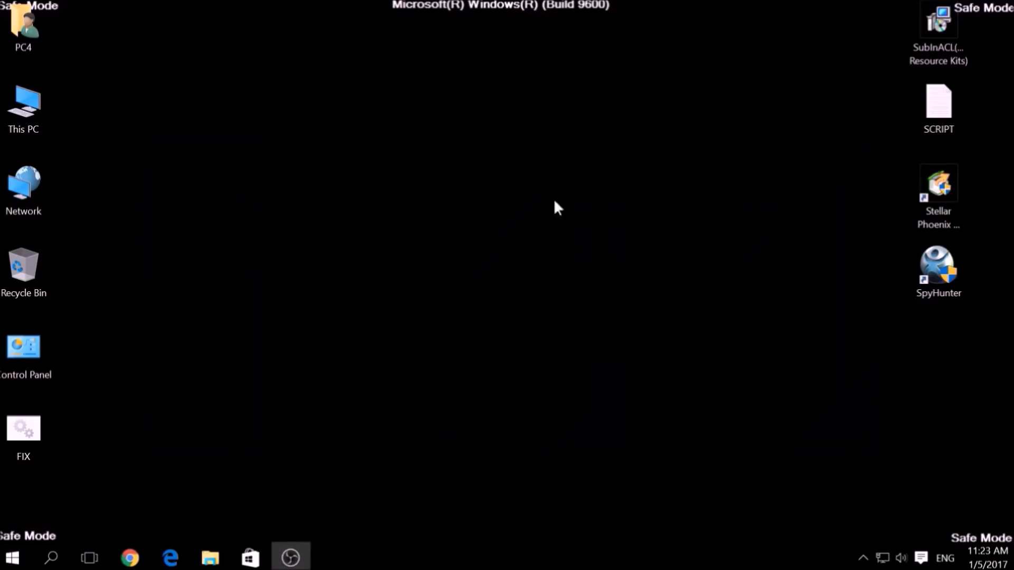
{"action": "left_click", "coordinate": [30, 418]}
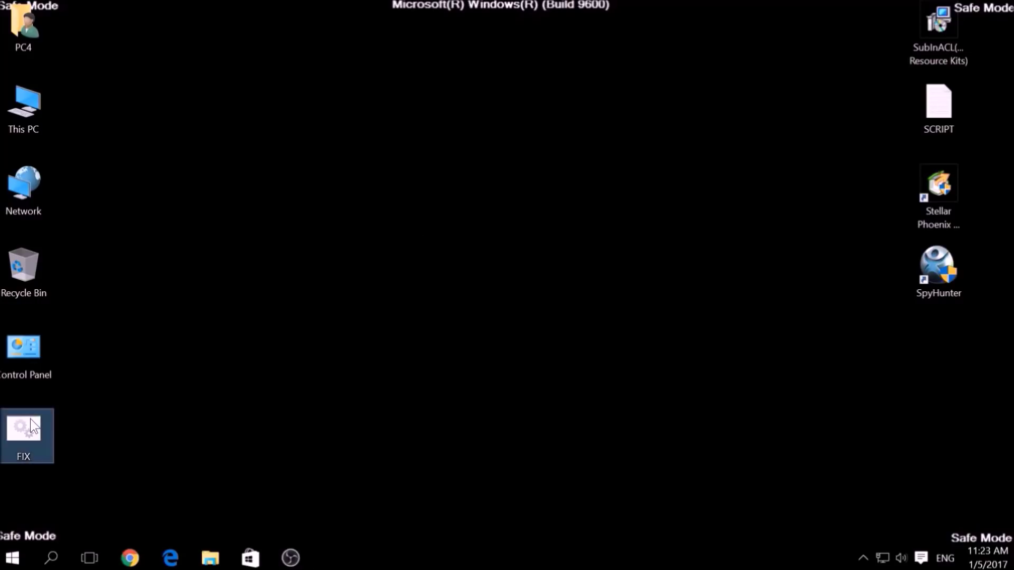
{"action": "right_click", "coordinate": [30, 419]}
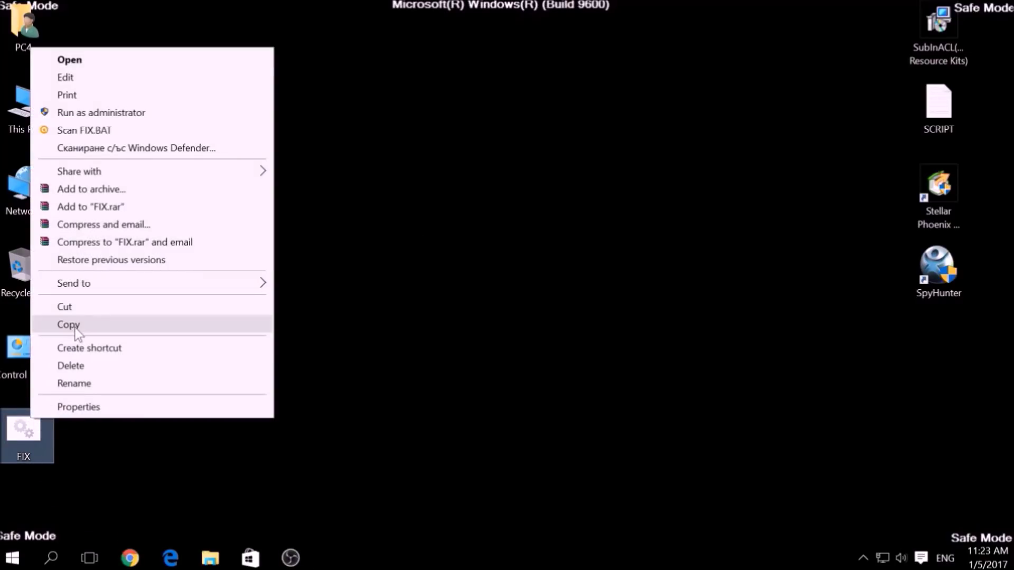
{"action": "left_click", "coordinate": [68, 324]}
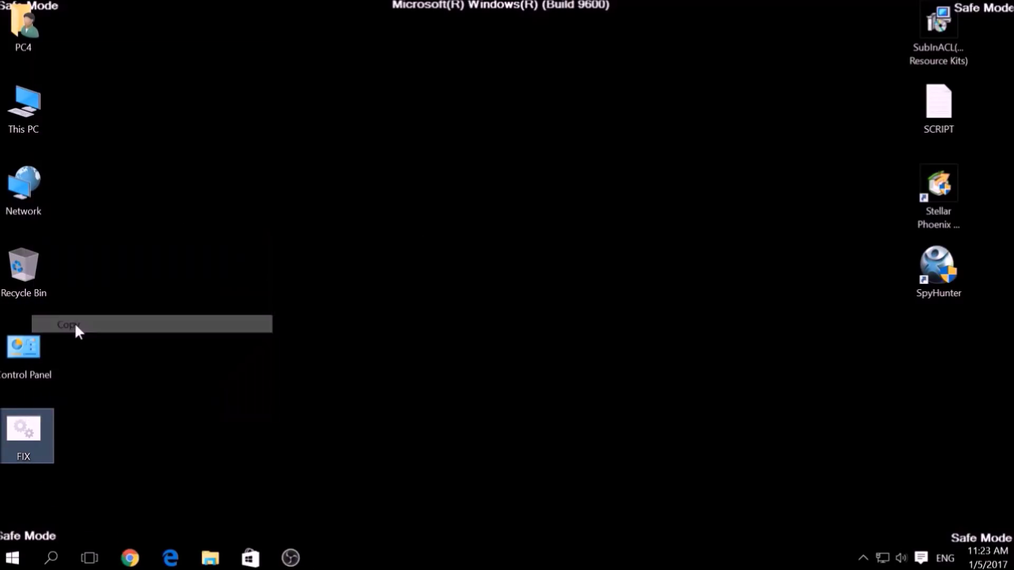
Navigate from This PC to C:\Program Files (x86)\Windows Resource Kits\Tools.
{"action": "double_click", "coordinate": [39, 110]}
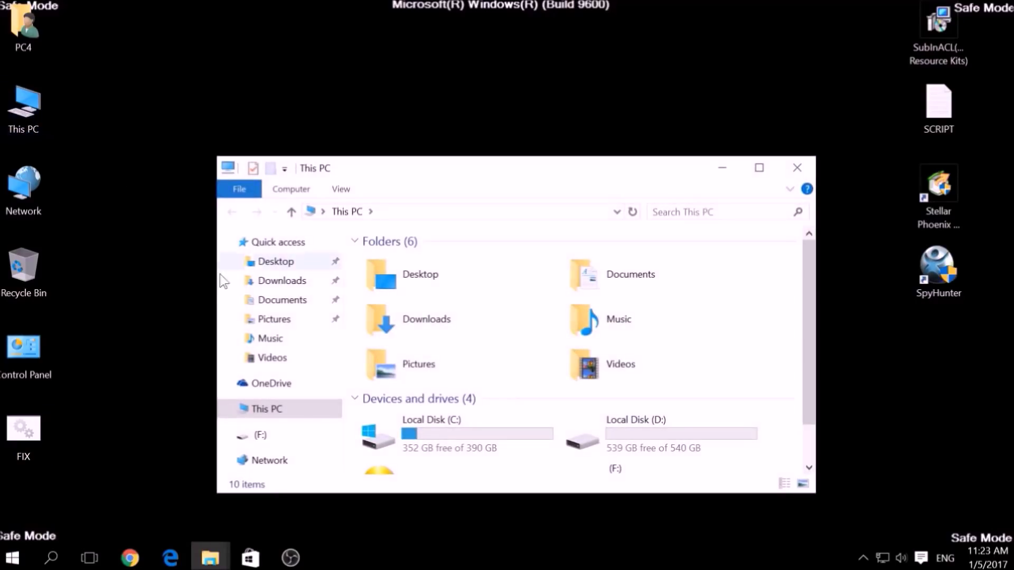
{"action": "left_click", "coordinate": [379, 434]}
{"action": "double_click", "coordinate": [379, 434]}
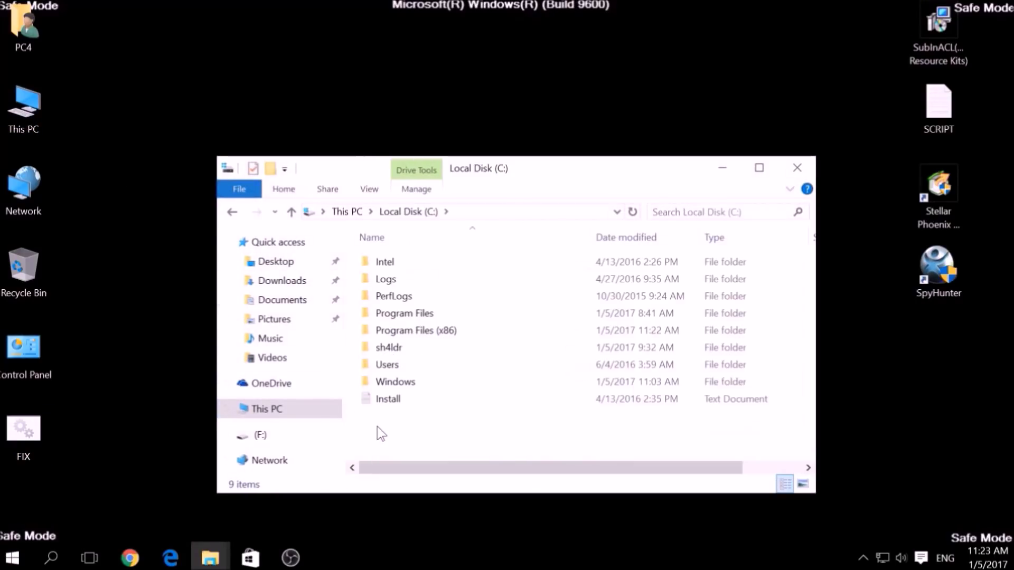
{"action": "double_click", "coordinate": [404, 331]}
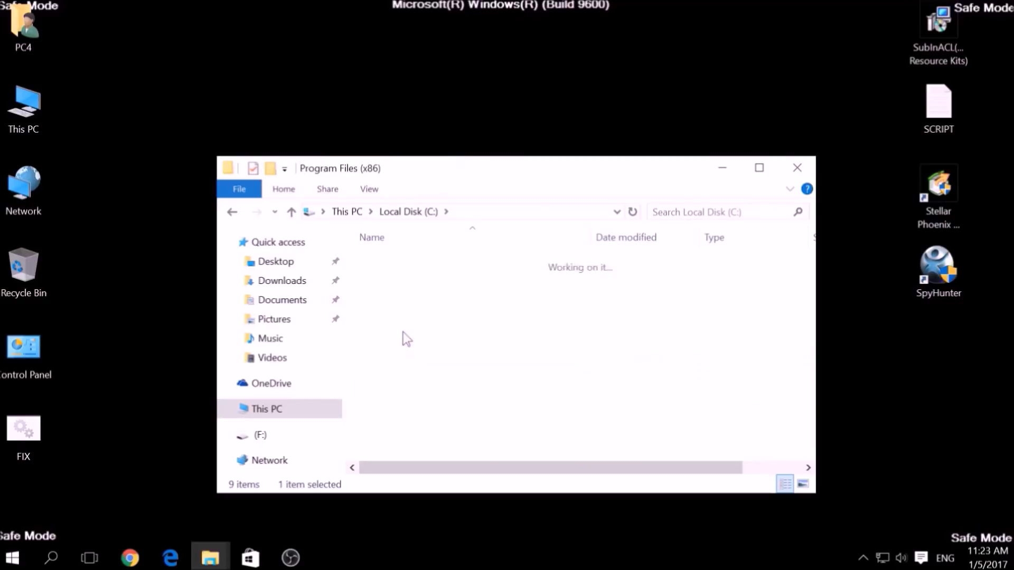
{"action": "left_click", "coordinate": [402, 332]}
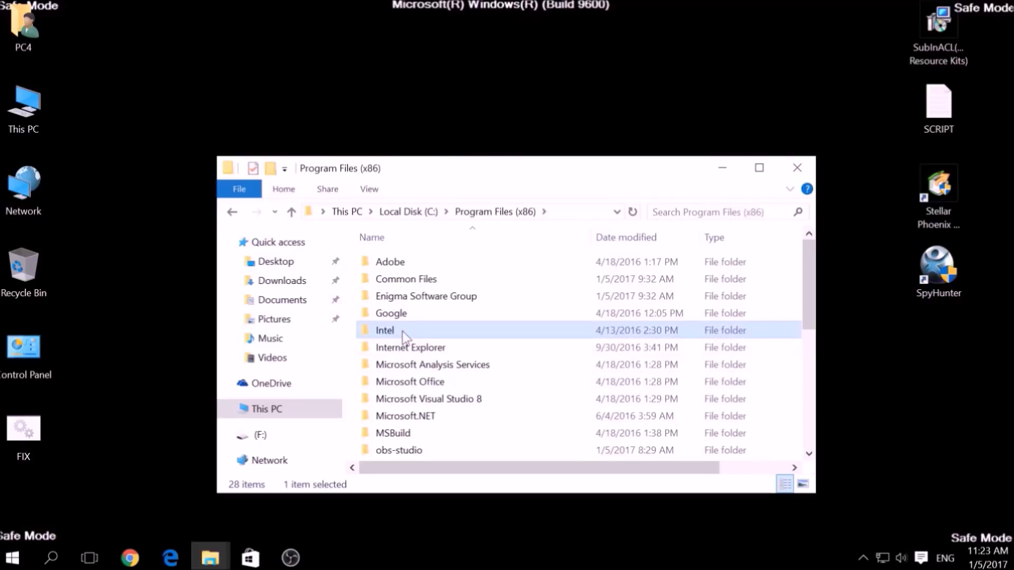
{"action": "key", "text": "w"}
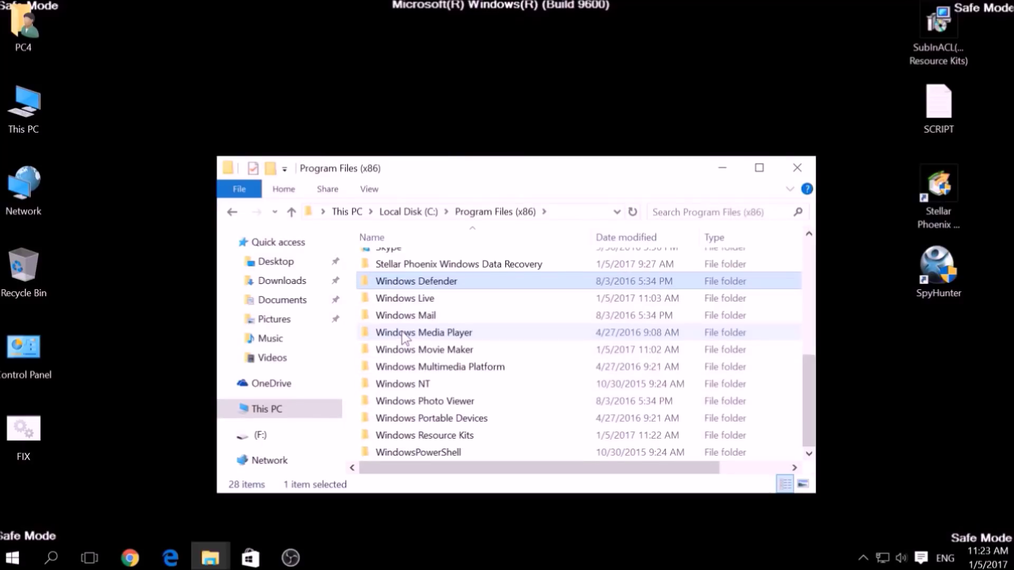
{"action": "left_click", "coordinate": [413, 434]}
{"action": "double_click", "coordinate": [415, 435]}
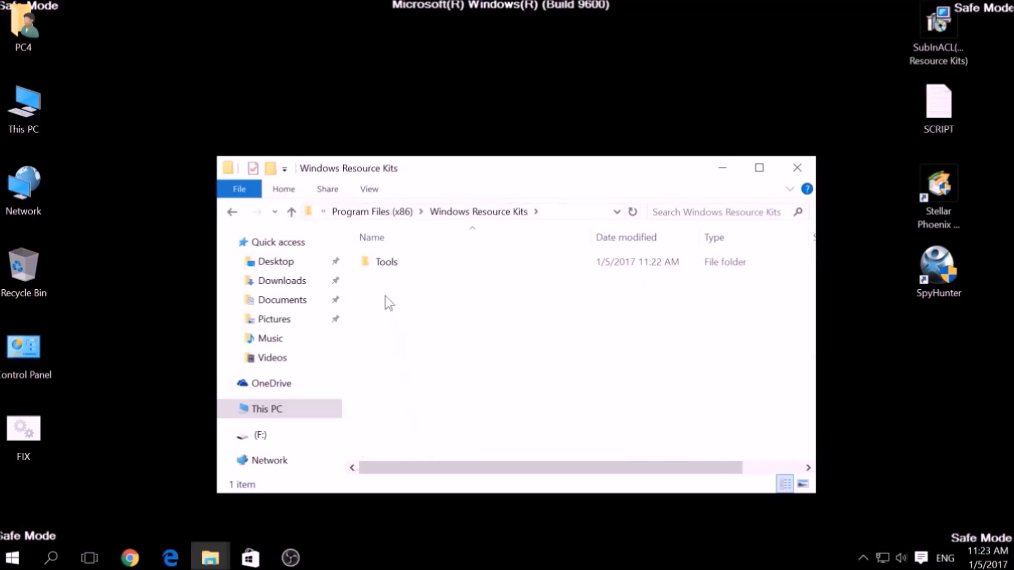
{"action": "double_click", "coordinate": [386, 273]}
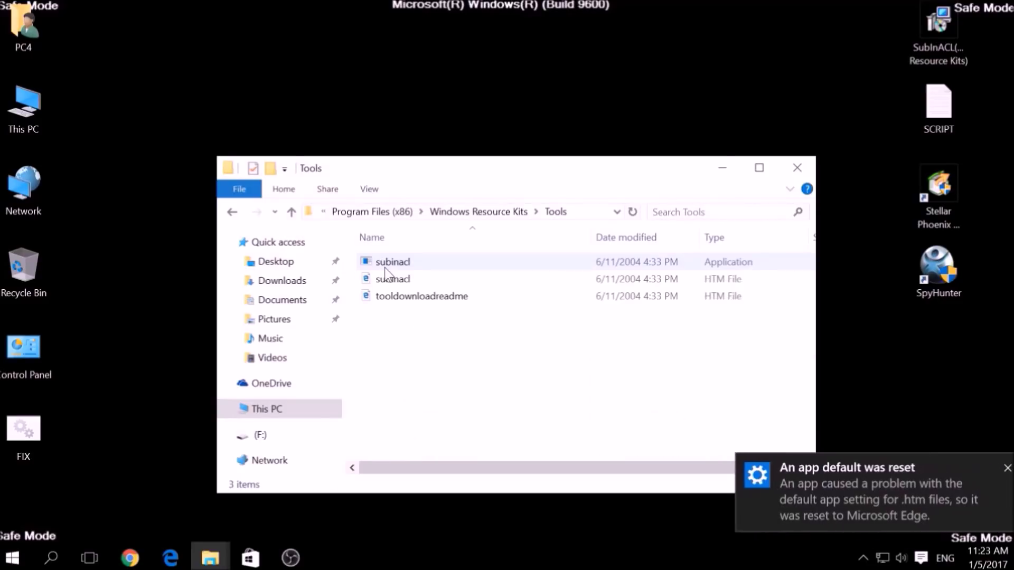
Paste FIX into Tools, grant administrator permission, and close the folder.
{"action": "right_click", "coordinate": [382, 328]}
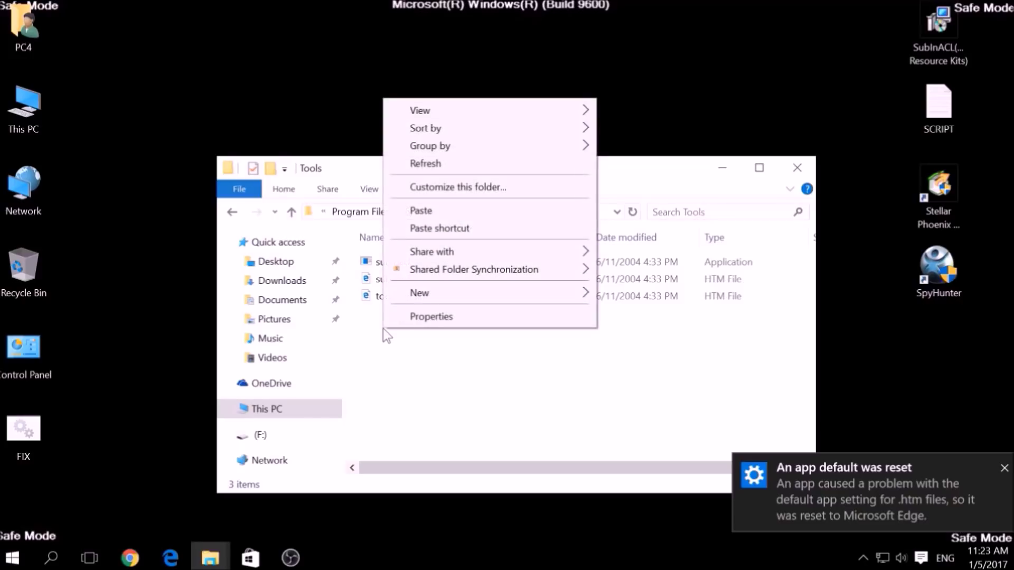
{"action": "left_click", "coordinate": [415, 211]}
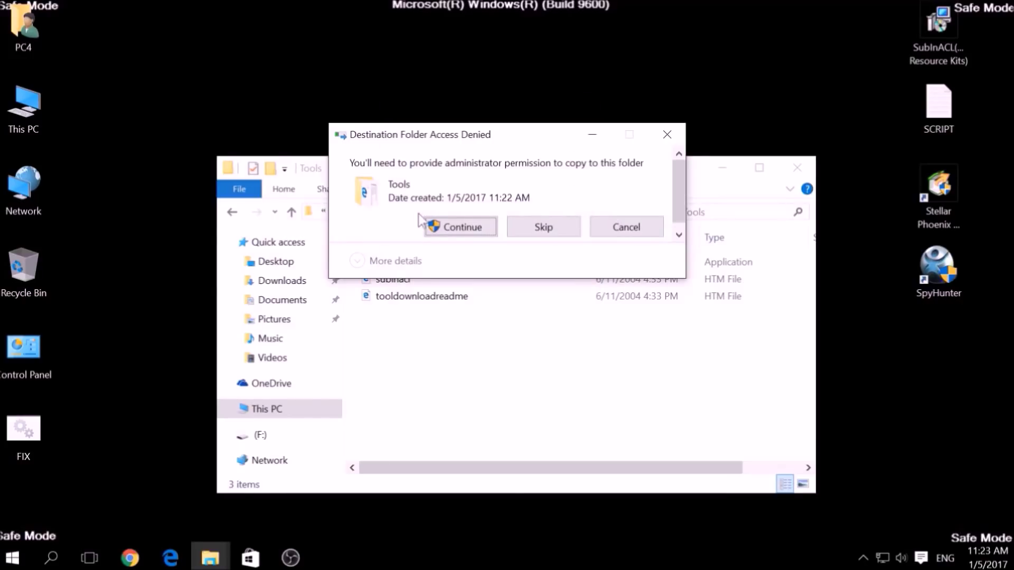
{"action": "left_click", "coordinate": [445, 228]}
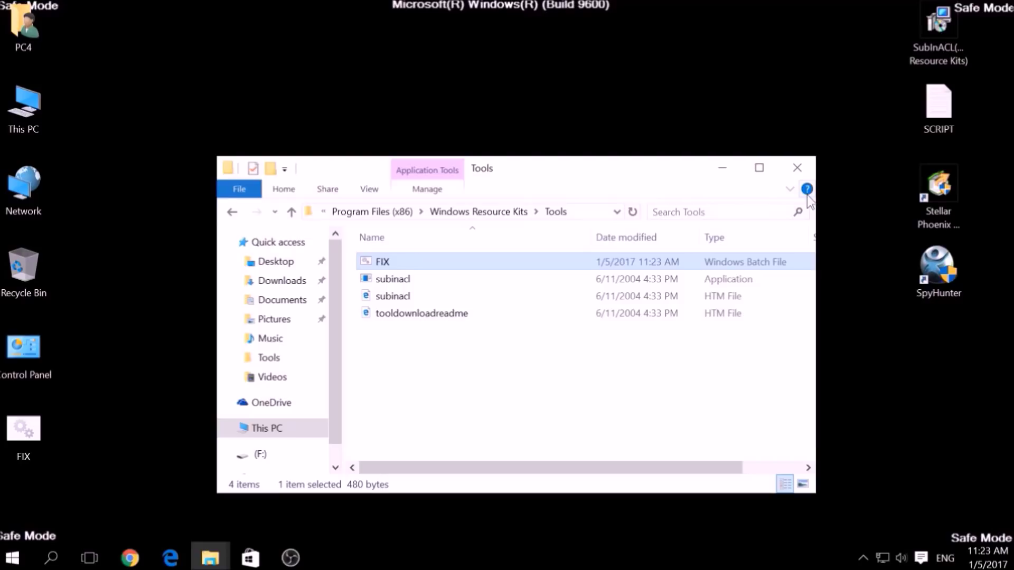
{"action": "left_click", "coordinate": [797, 167]}
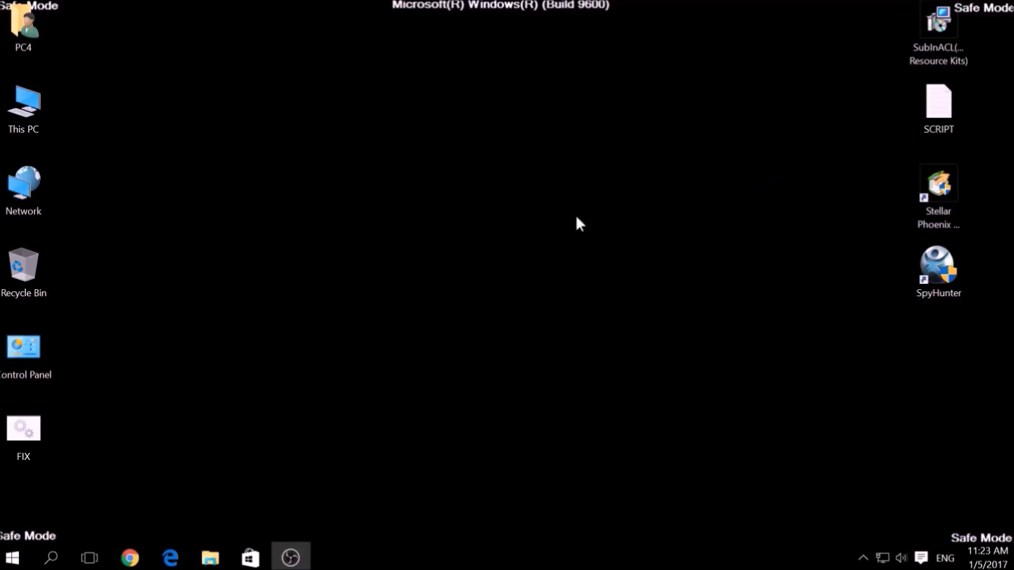
Launch Command Prompt as administrator from a Windows search for cmd.
{"action": "left_click", "coordinate": [47, 560]}
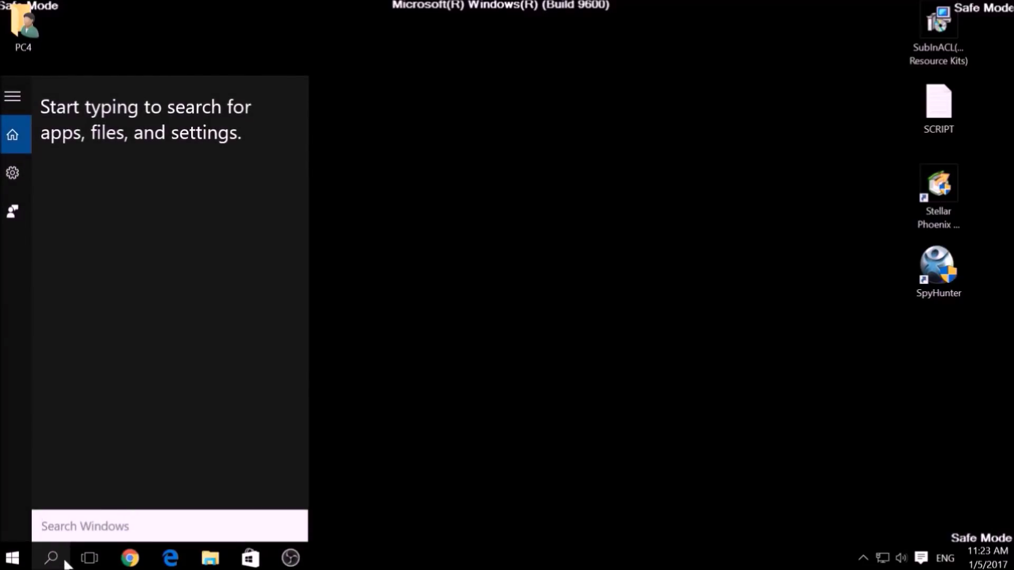
{"action": "type", "text": "cmd"}
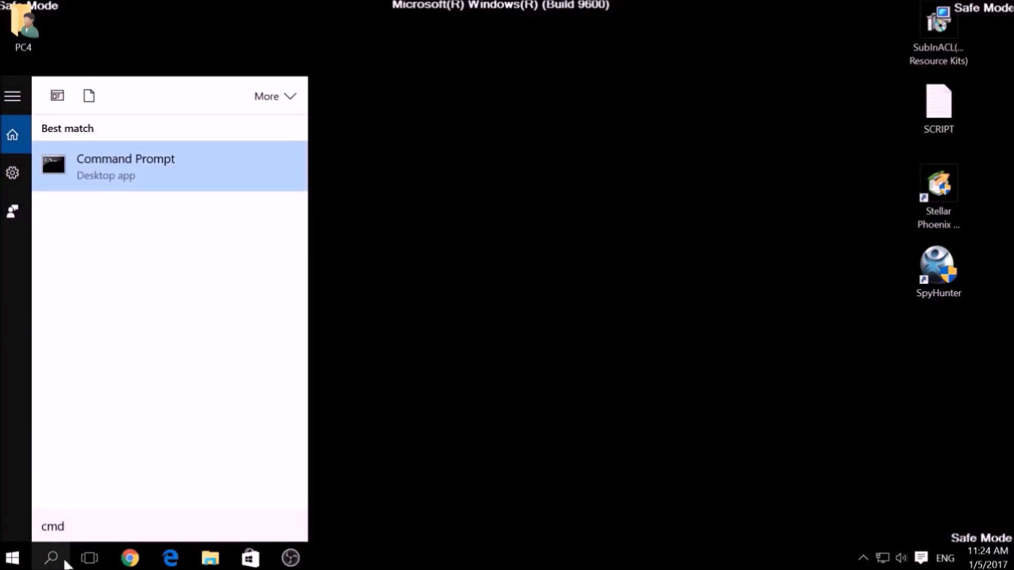
{"action": "right_click", "coordinate": [114, 179]}
{"action": "left_click", "coordinate": [140, 200]}
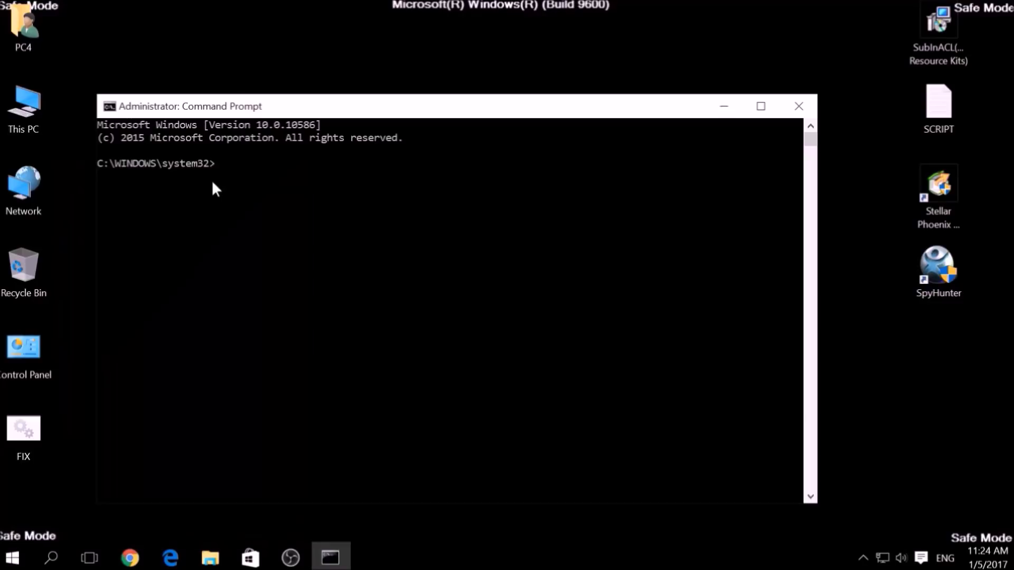
{"action": "left_click", "coordinate": [215, 170]}
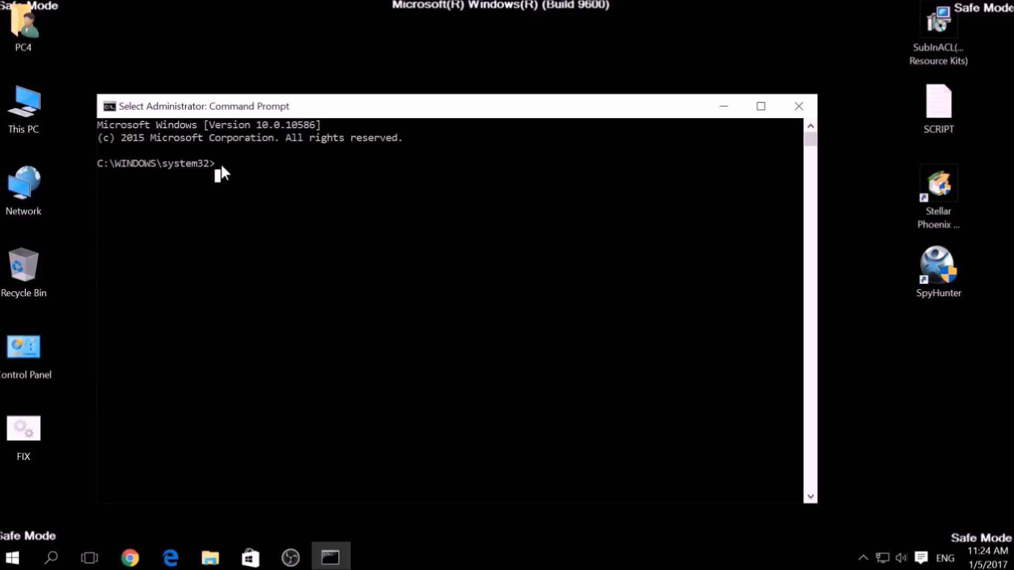
Change directory to C:\Program Files (x86)\Windows Resource Kits\Tools.
{"action": "type", "text": "CD"}
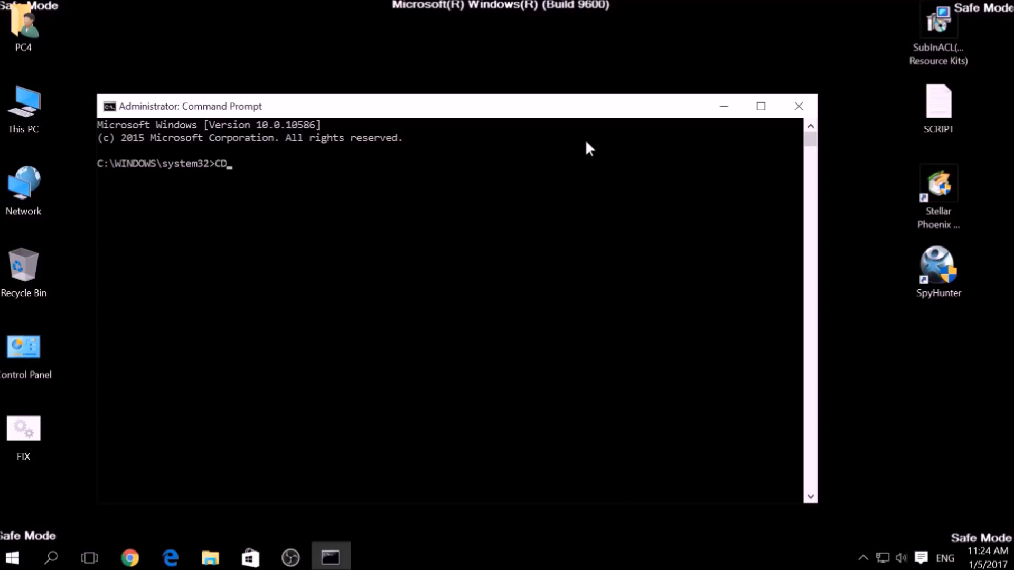
{"action": "type", "text": " C:\\Program Files (X"}
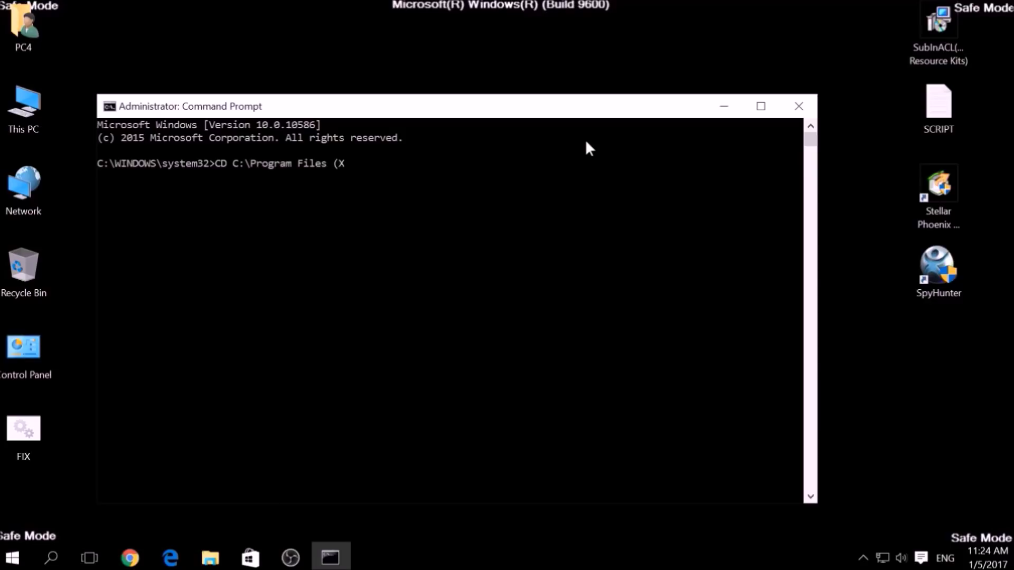
{"action": "key", "text": "BackSpace"}
{"action": "type", "text": "x86)\\Windows Resource Kits"}
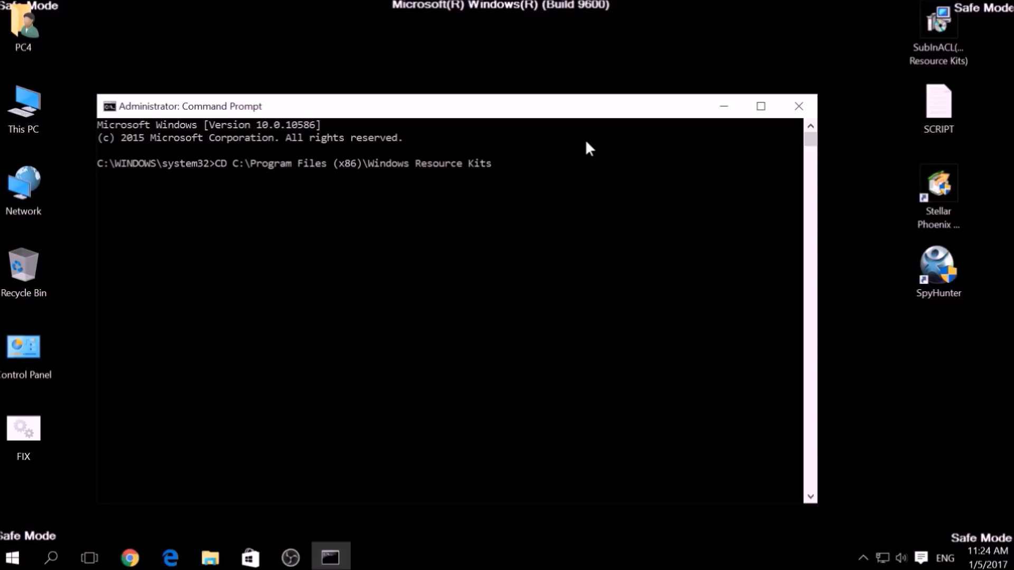
{"action": "type", "text": "\\Tools"}
{"action": "key", "text": "Return"}
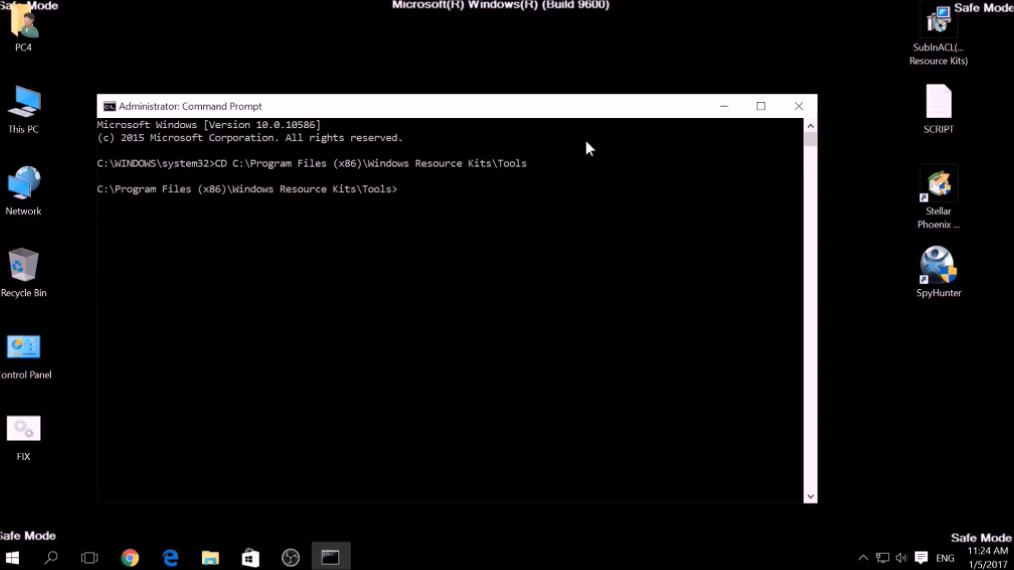
Run FIX.bat from the Tools folder and close the console once it finishes.
{"action": "type", "text": "FIX.bat"}
{"action": "key", "text": "Return"}
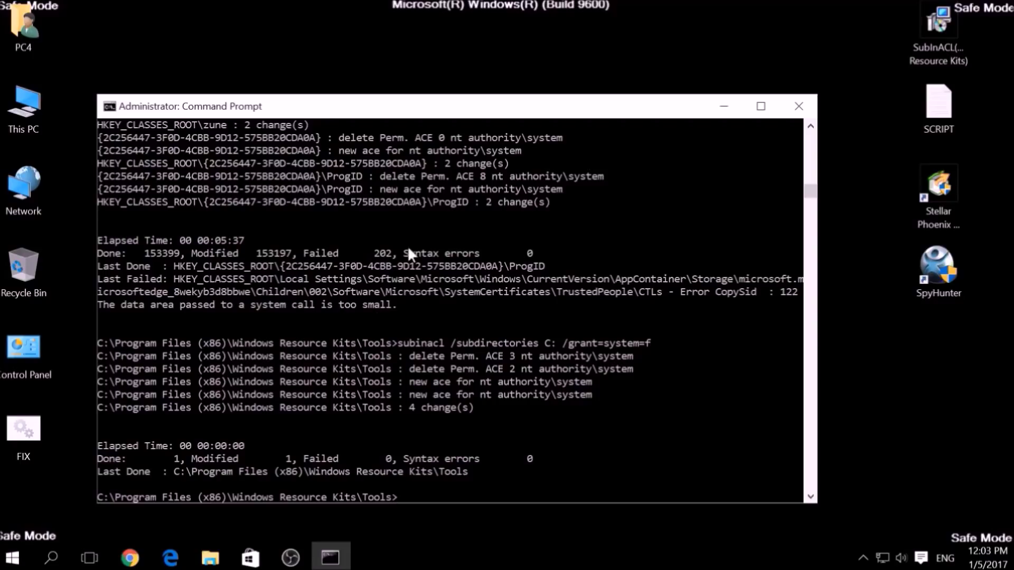
{"action": "left_click", "coordinate": [806, 99]}
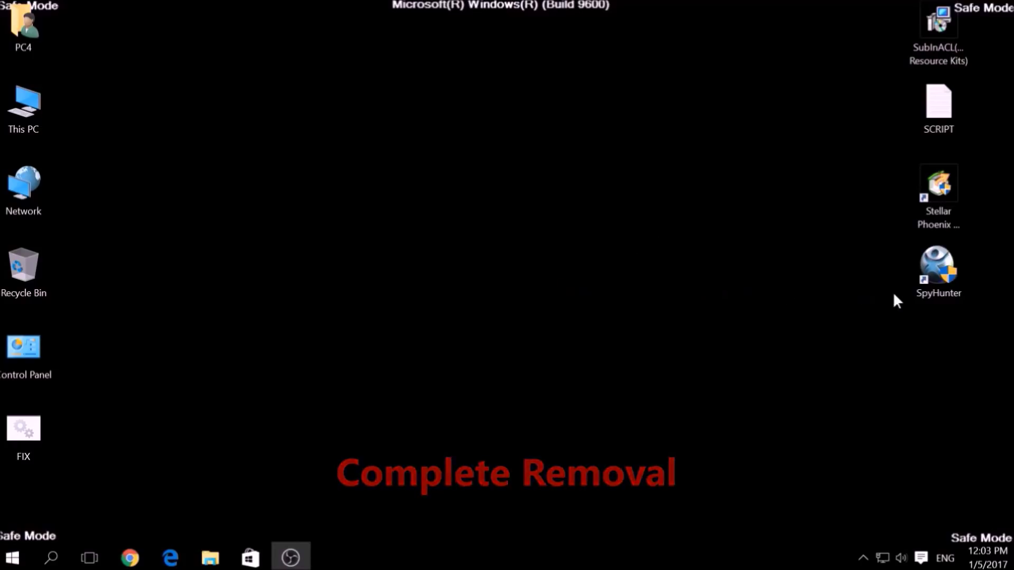
Launch SpyHunter 4 and start a new Quick Scan of the computer.
{"action": "double_click", "coordinate": [928, 290]}
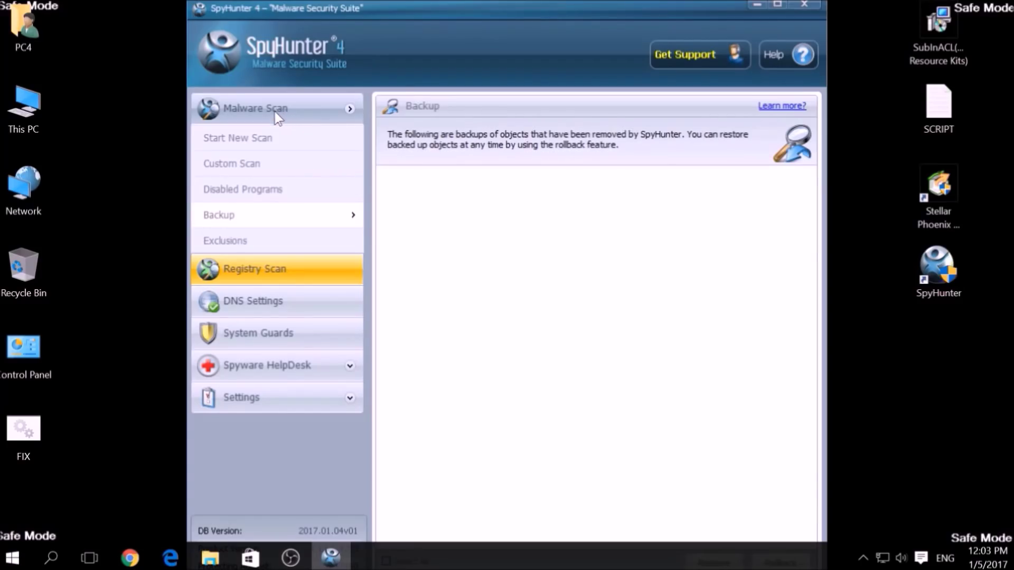
{"action": "left_click", "coordinate": [270, 142]}
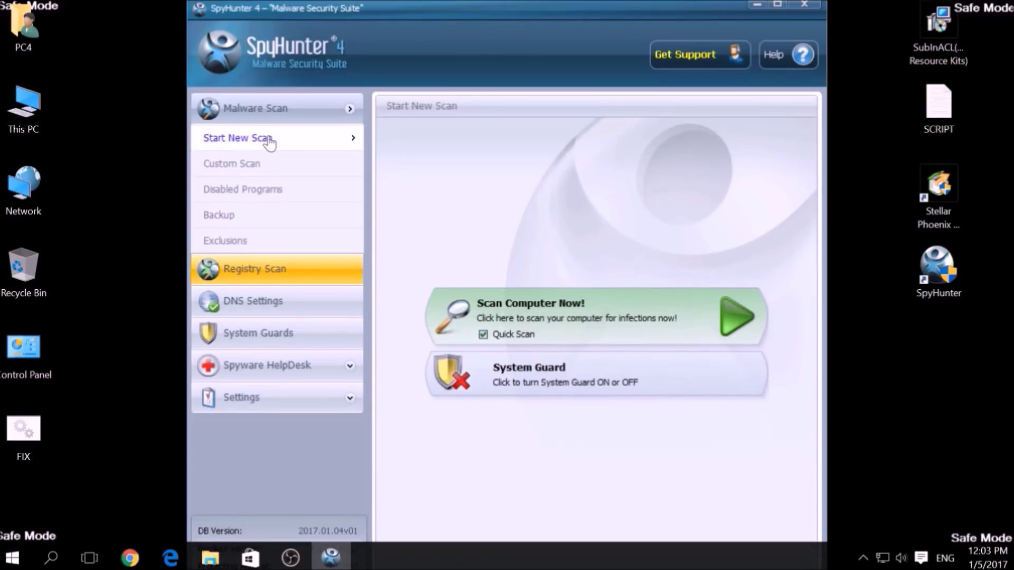
{"action": "left_click", "coordinate": [595, 309]}
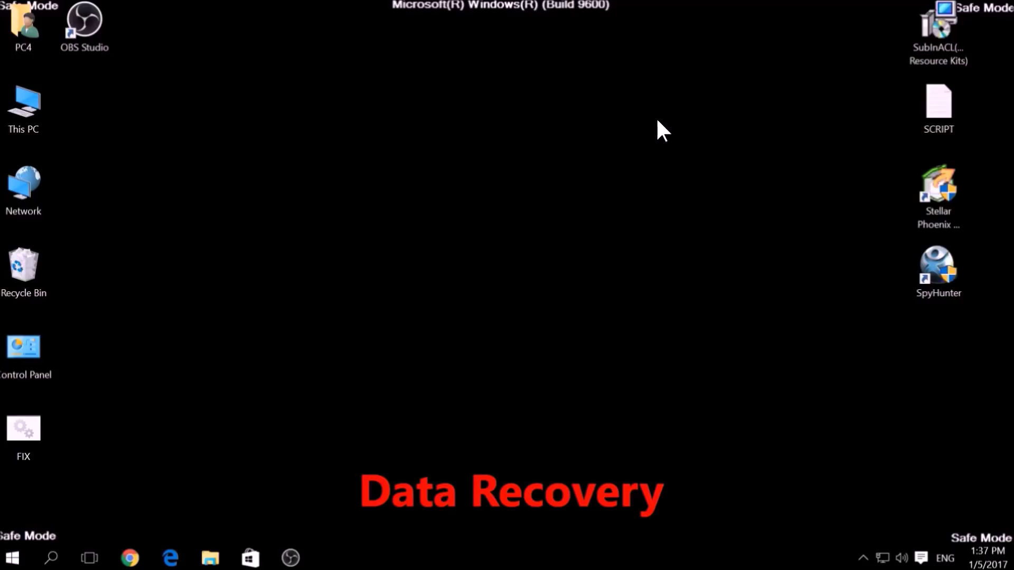
Launch Stellar Phoenix, start a Normal scan of drive C:\, then abort it.
{"action": "left_click", "coordinate": [930, 195]}
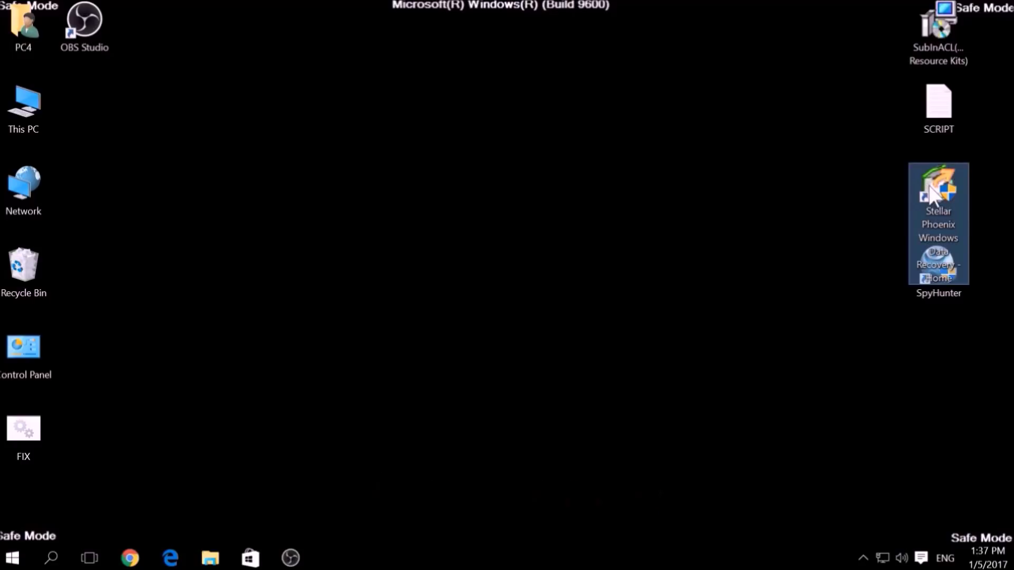
{"action": "double_click", "coordinate": [930, 195]}
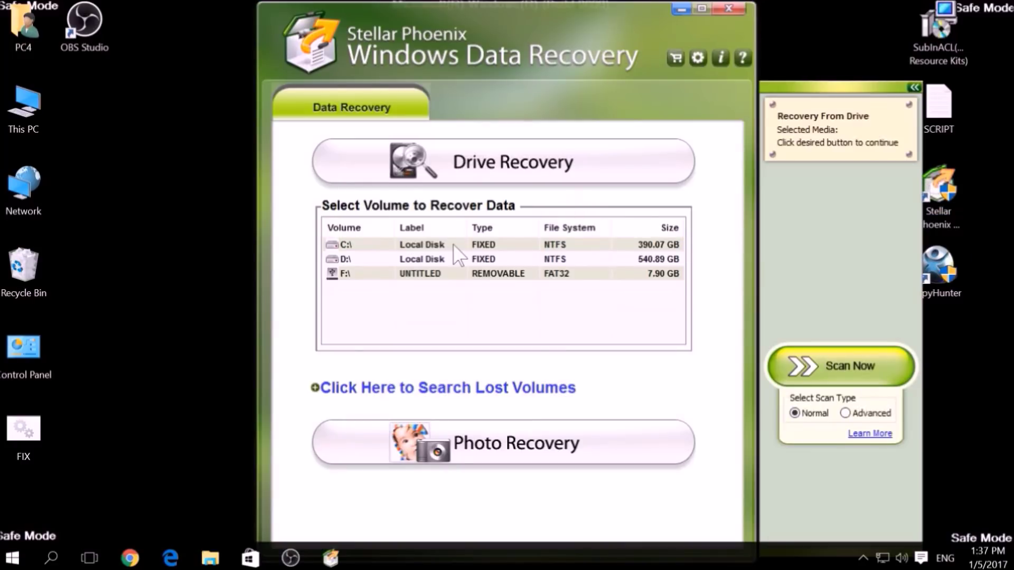
{"action": "left_click", "coordinate": [436, 245]}
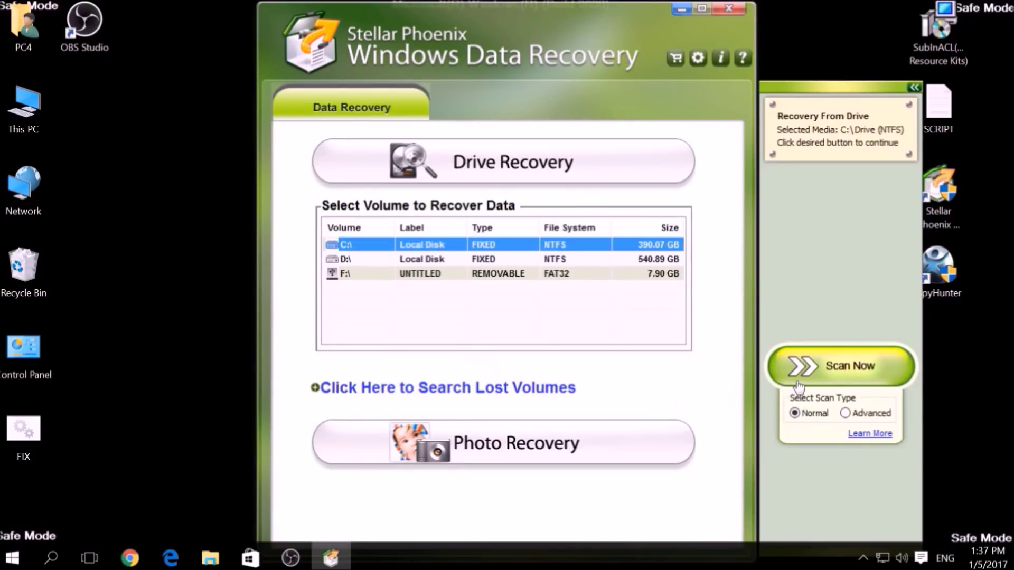
{"action": "left_click", "coordinate": [864, 417]}
{"action": "left_click", "coordinate": [822, 417]}
{"action": "left_click", "coordinate": [821, 368]}
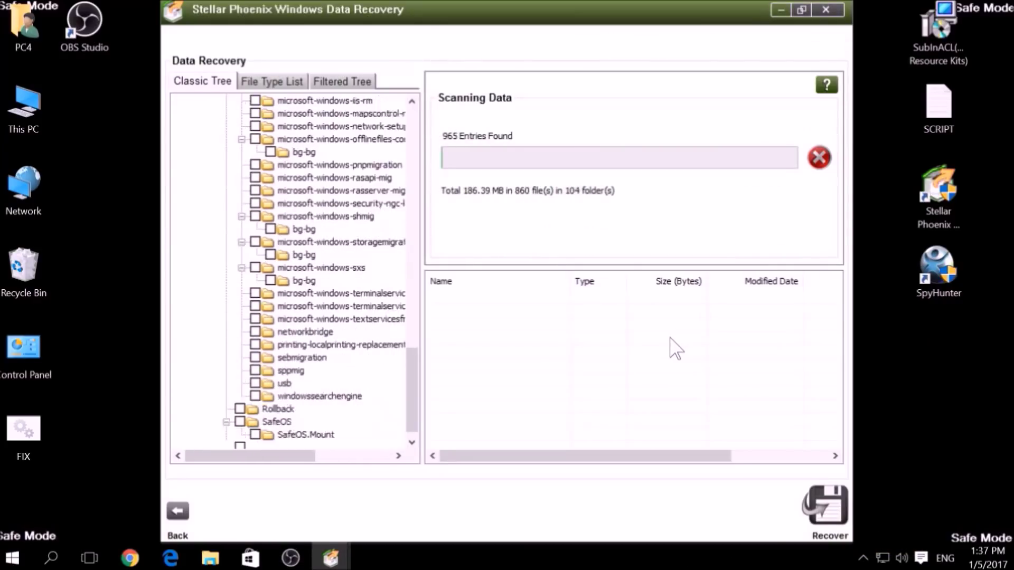
{"action": "left_click", "coordinate": [819, 157]}
{"action": "left_click", "coordinate": [595, 196]}
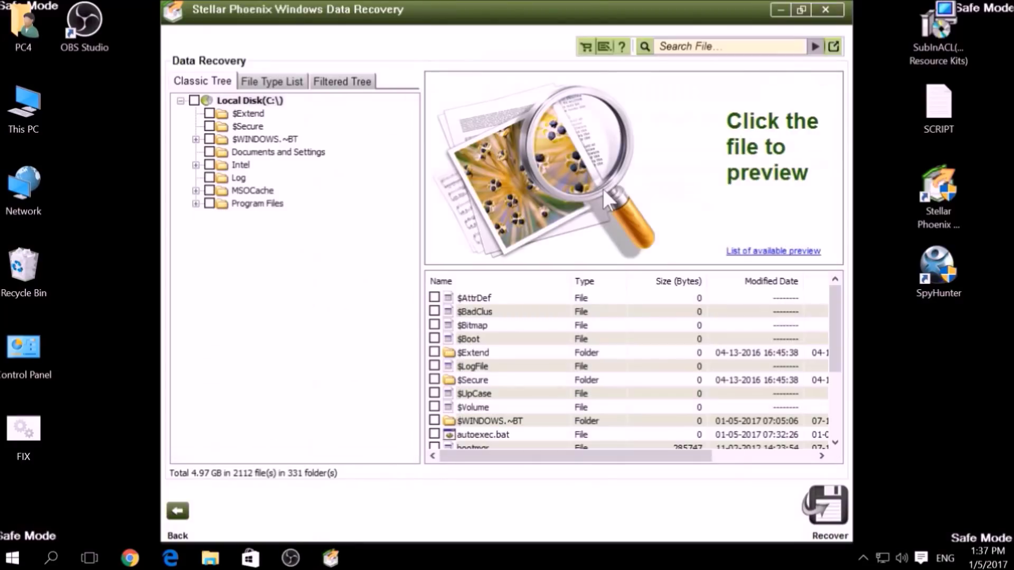
Mark $Extend, autoexec.bat, $WINDOWS.~BT and other found items, then close the program.
{"action": "left_click", "coordinate": [434, 298]}
{"action": "left_click", "coordinate": [434, 311]}
{"action": "left_click", "coordinate": [434, 326]}
{"action": "left_click", "coordinate": [434, 352]}
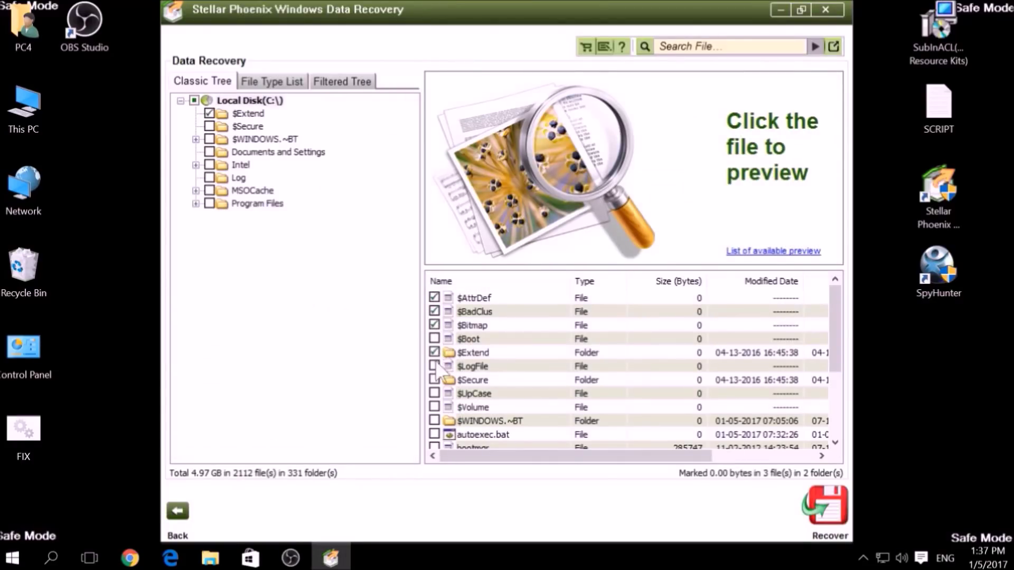
{"action": "left_click", "coordinate": [434, 366]}
{"action": "left_click", "coordinate": [434, 339]}
{"action": "scroll", "coordinate": [434, 338], "scroll_direction": "down", "scroll_amount": 3}
{"action": "left_click", "coordinate": [434, 325]}
{"action": "left_click", "coordinate": [434, 311]}
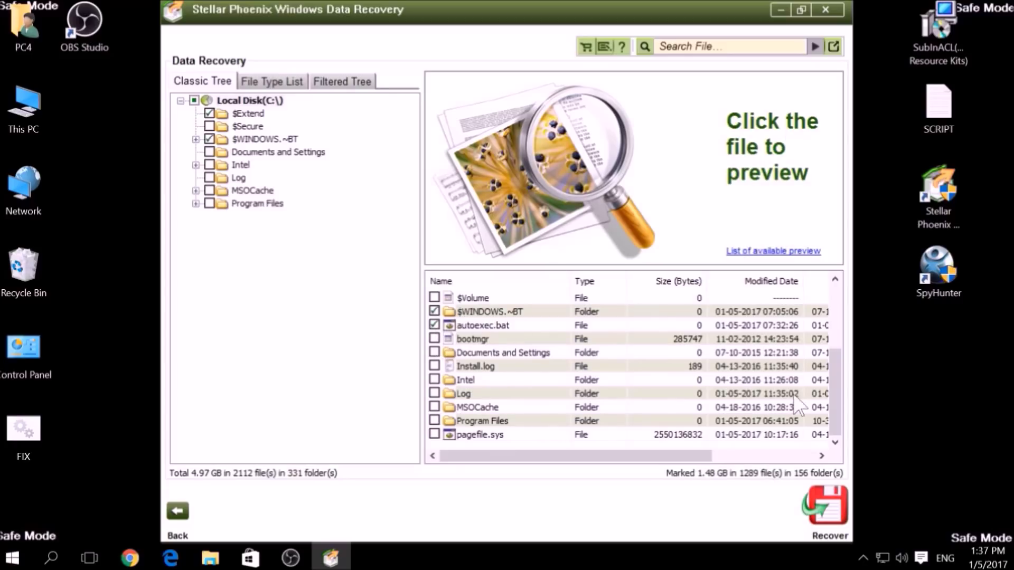
{"action": "left_click", "coordinate": [827, 10]}
{"action": "left_click", "coordinate": [516, 335]}
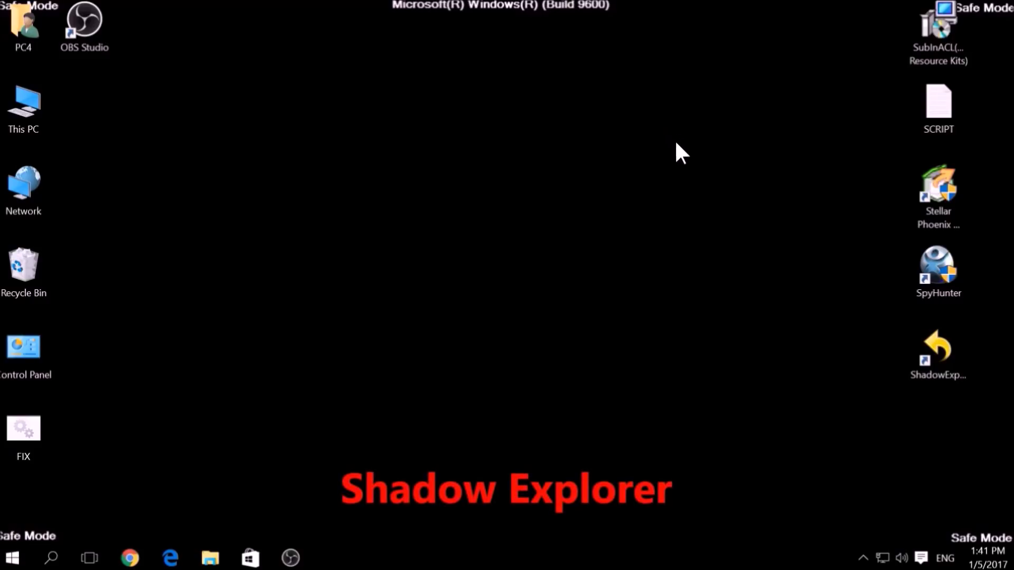
Launch ShadowExplorer, dismiss the Updates notice, and select Intel, MSOCache and System Volume Information.
{"action": "left_click", "coordinate": [935, 363]}
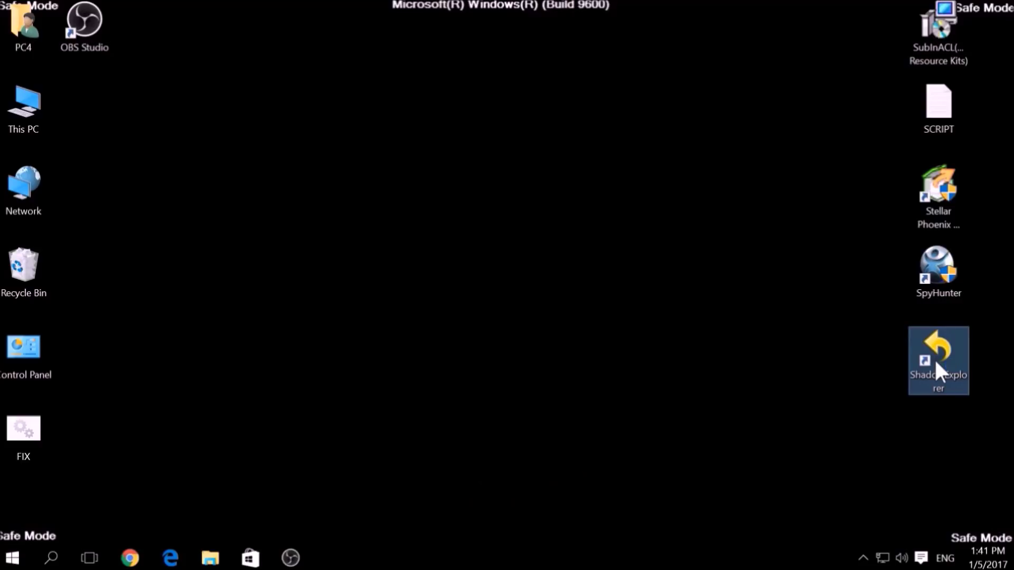
{"action": "double_click", "coordinate": [921, 359]}
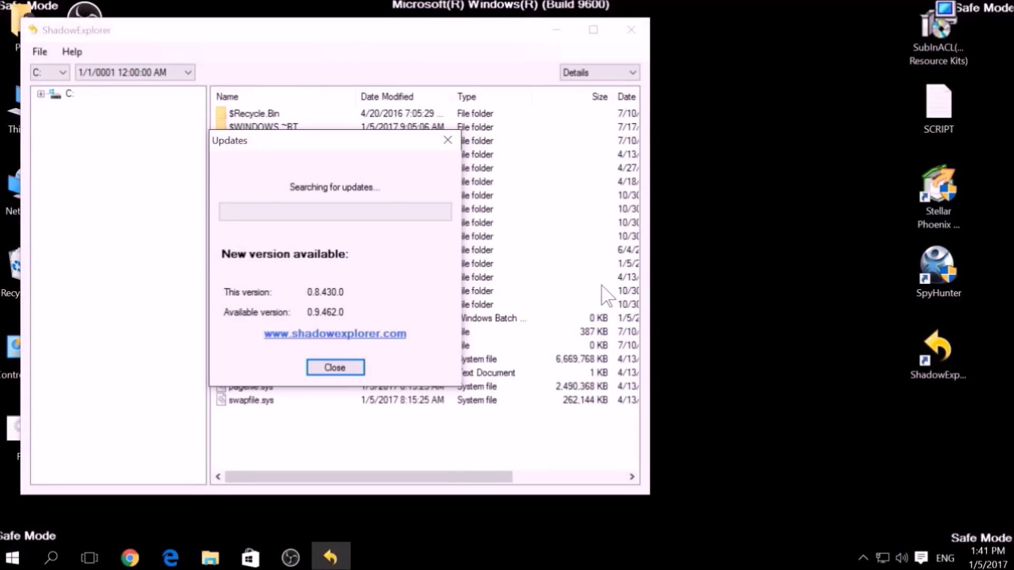
{"action": "left_click", "coordinate": [448, 141]}
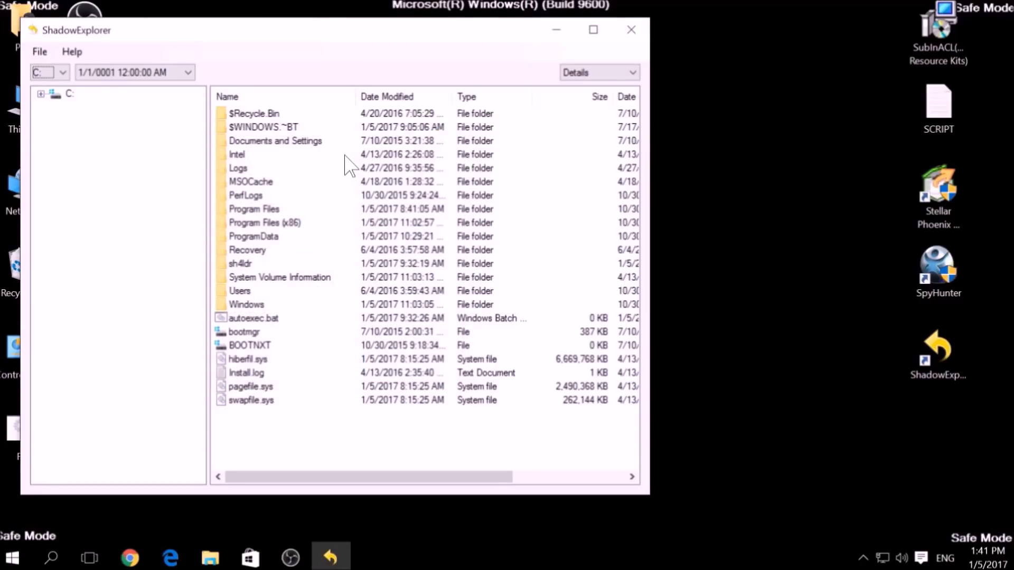
{"action": "left_click", "coordinate": [238, 156]}
{"action": "left_click", "coordinate": [241, 182]}
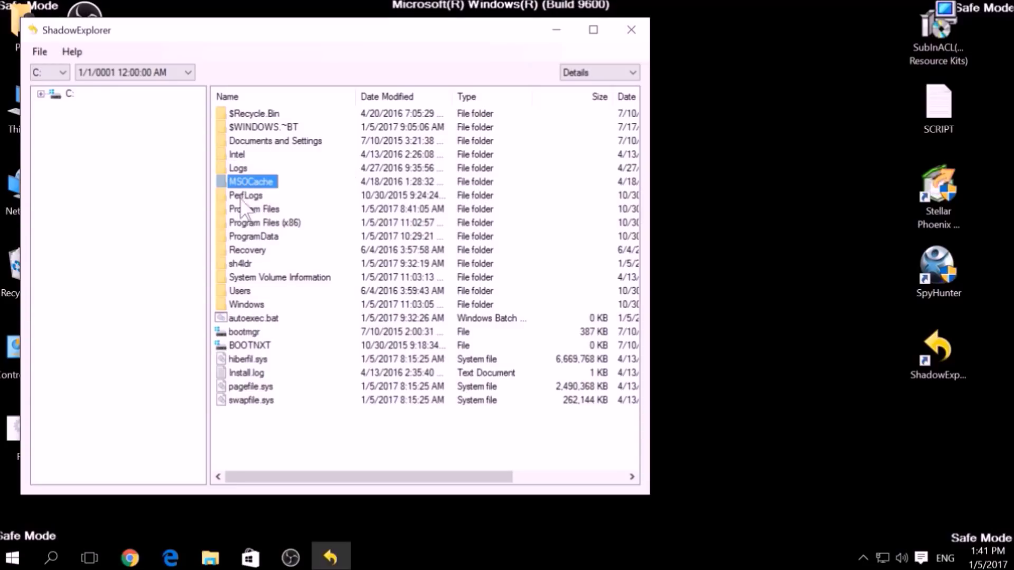
{"action": "left_click", "coordinate": [245, 279]}
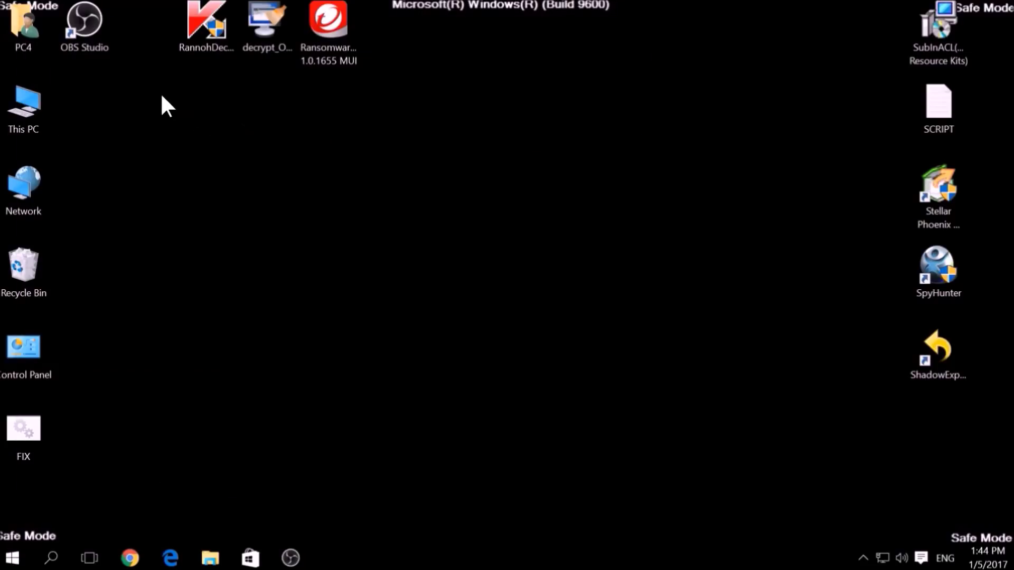
Launch Kaspersky RannohDecryptor from its desktop shortcut and minimize it.
{"action": "left_click_drag", "start_coordinate": [161, 94], "coordinate": [388, 11]}
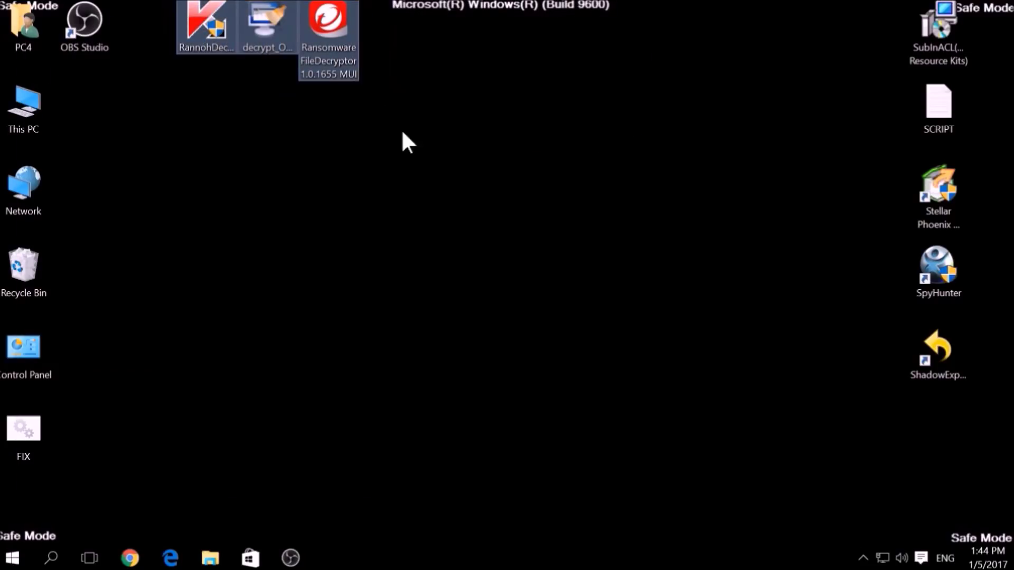
{"action": "left_click", "coordinate": [419, 187]}
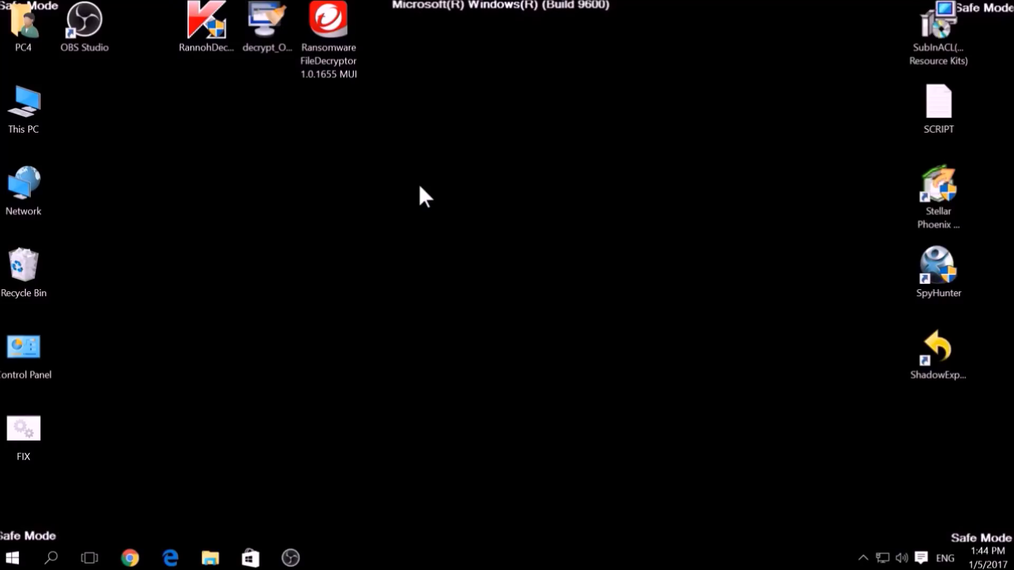
{"action": "double_click", "coordinate": [221, 35]}
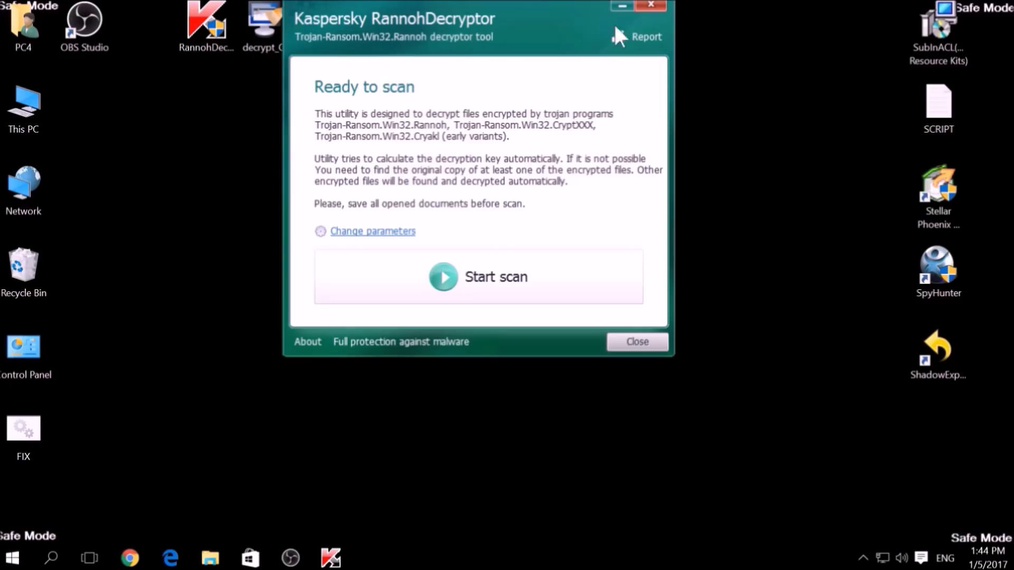
{"action": "left_click", "coordinate": [618, 7]}
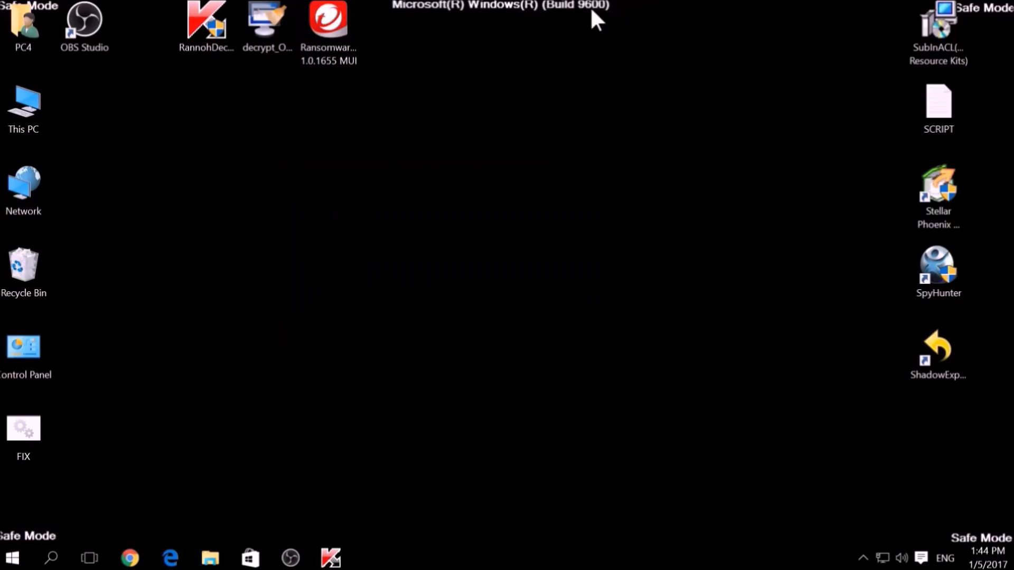
Launch the Emsisoft OpenToYou decrypter, accept its licence terms, and select drive C:\.
{"action": "double_click", "coordinate": [270, 29]}
{"action": "left_click", "coordinate": [582, 382]}
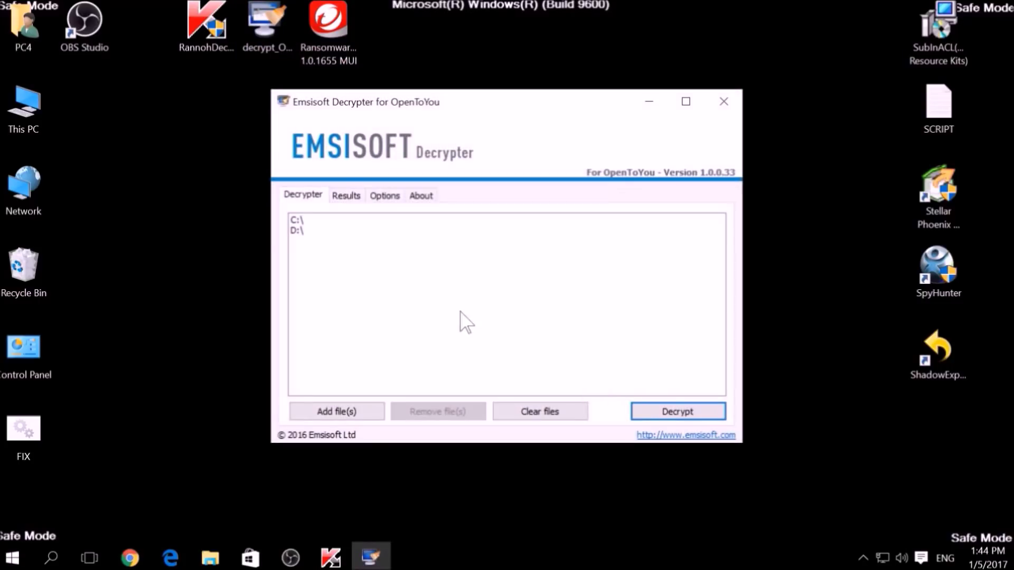
{"action": "left_click", "coordinate": [307, 220]}
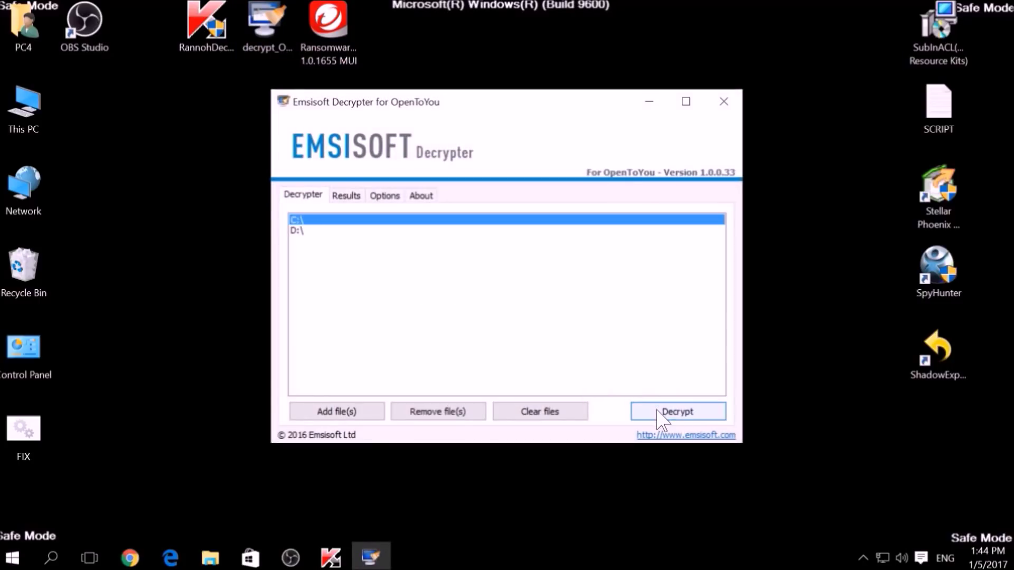
With Emsisoft minimized, start Trend Micro Ransomware File Decryptor, agree to its licence, and browse ransomware names without choosing.
{"action": "left_click", "coordinate": [648, 101]}
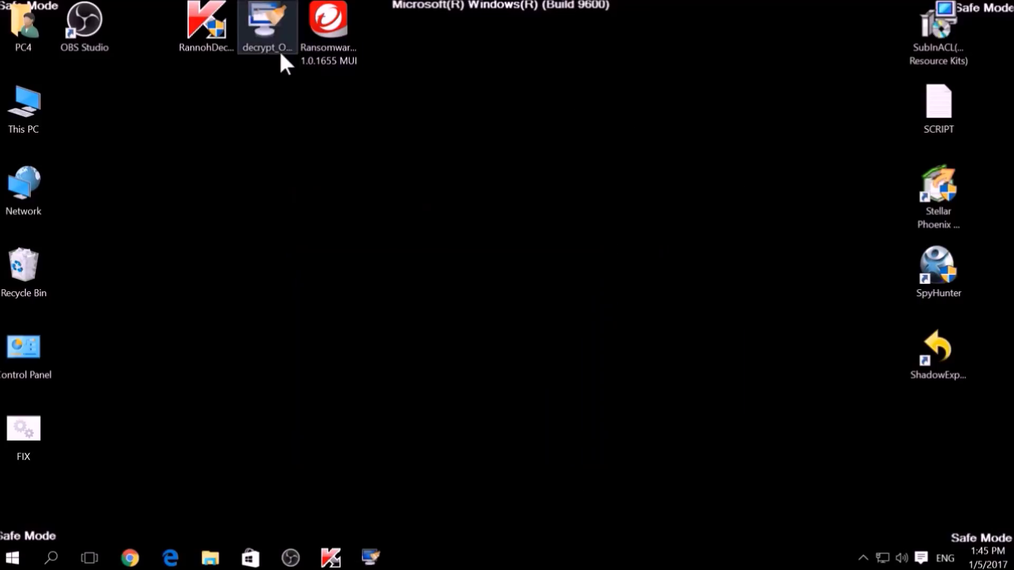
{"action": "double_click", "coordinate": [316, 45]}
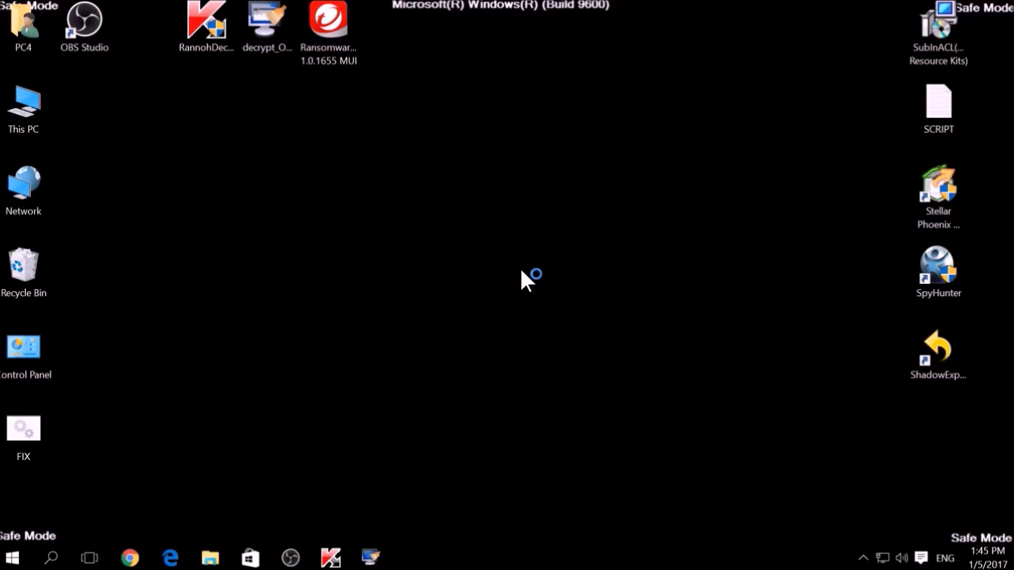
{"action": "left_click", "coordinate": [477, 420]}
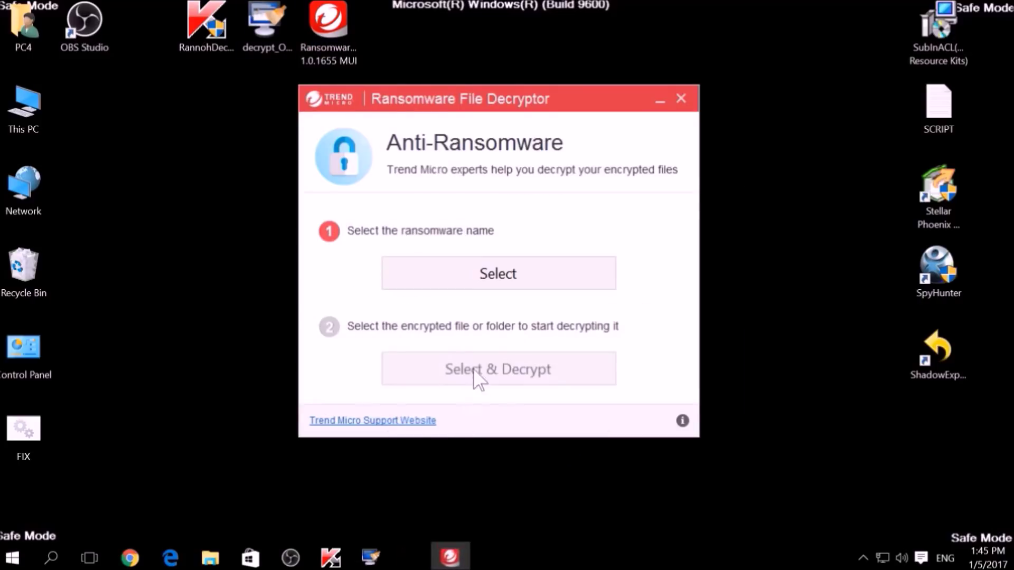
{"action": "left_click", "coordinate": [478, 285]}
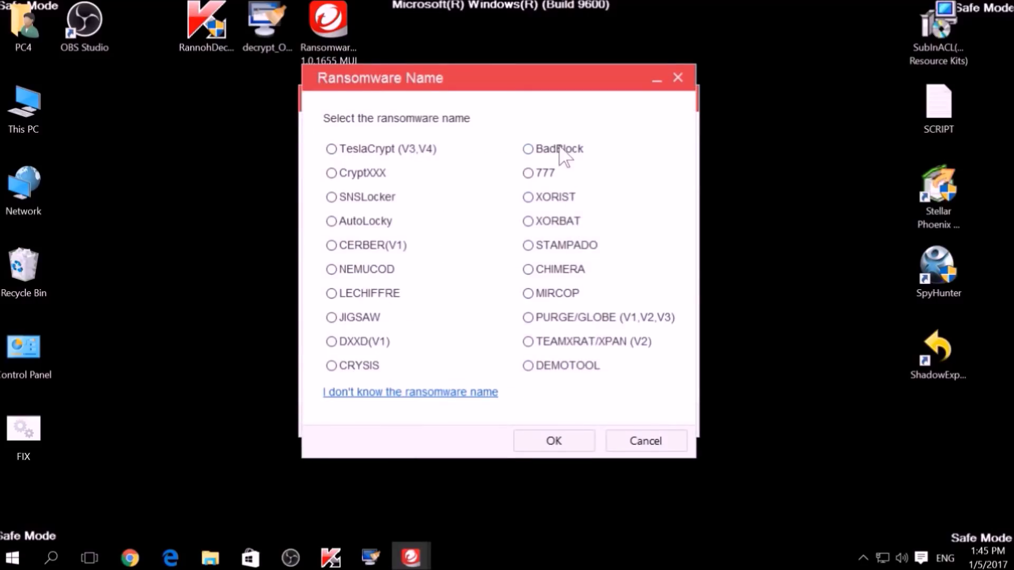
{"action": "left_click", "coordinate": [617, 438]}
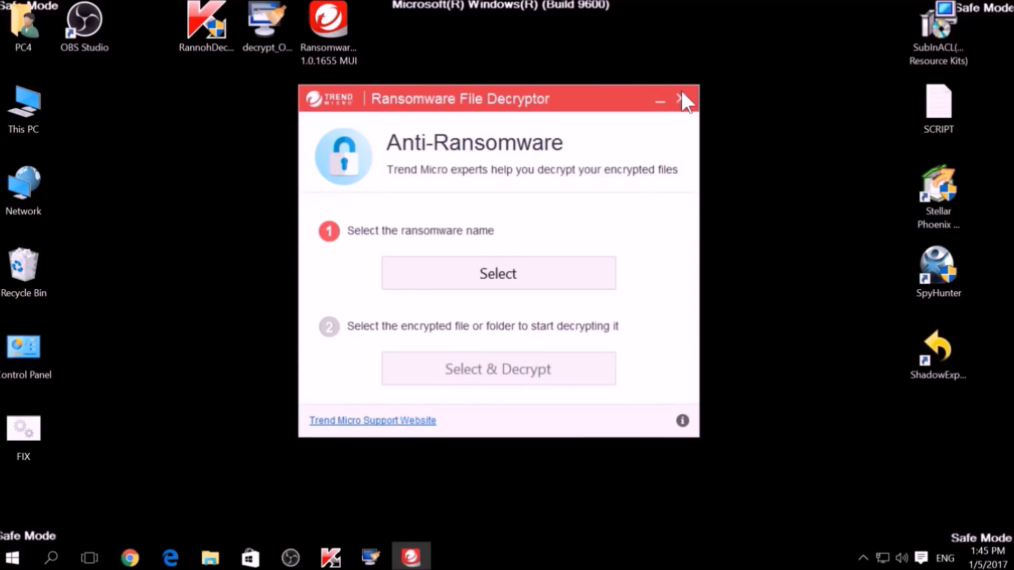